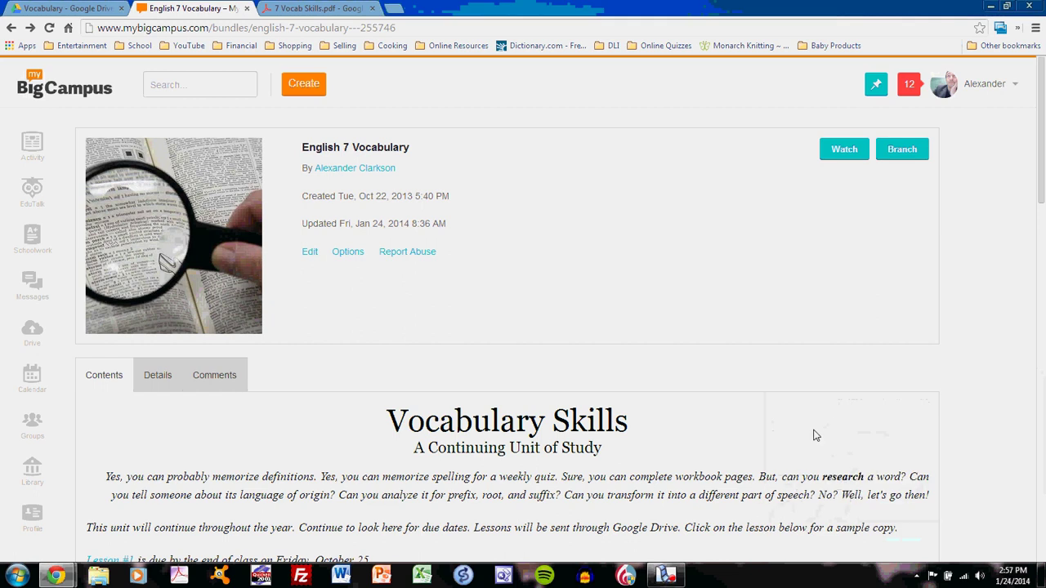
# Step: Open the Lesson #1 sample document in a new browser tab and switch to it
pyautogui.scroll(-4, 812, 429)
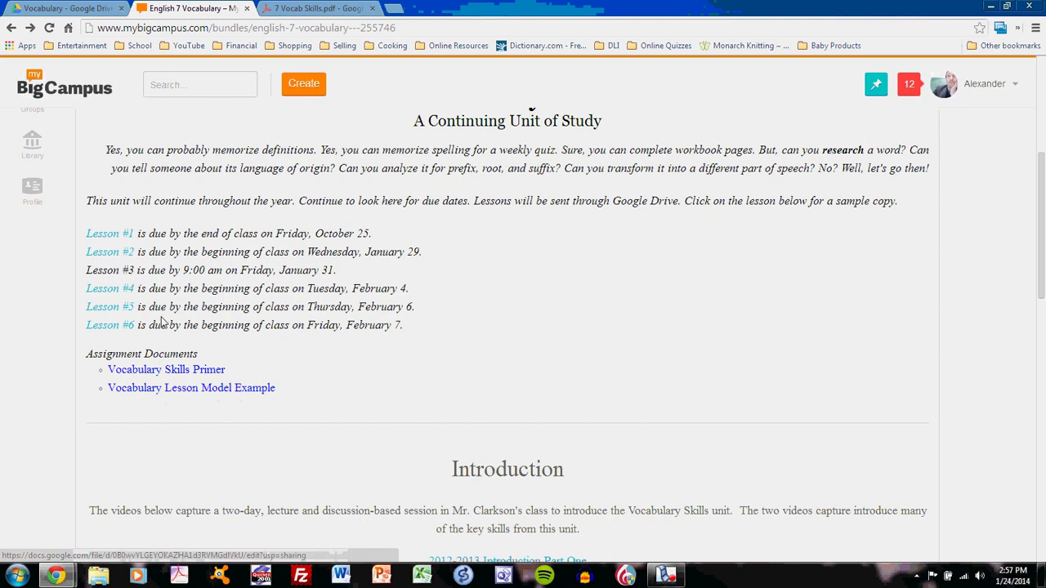
pyautogui.rightClick(117, 235)
pyautogui.click(175, 243)
pyautogui.click(455, 8)
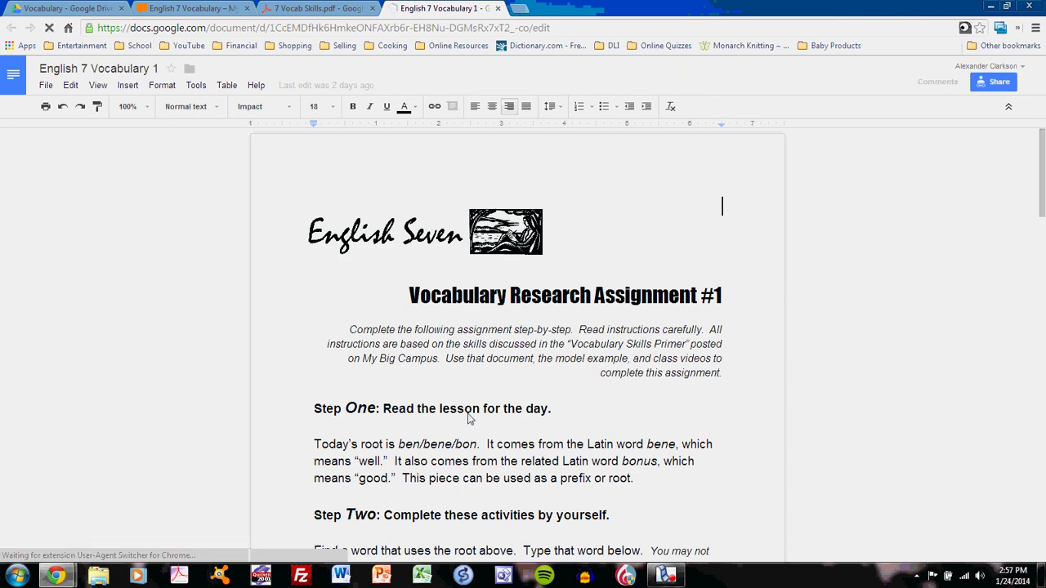
# Step: Read through Step One and the individual activities of Step Two in the Vocabulary Research Assignment #1 document
pyautogui.scroll(-1, 469, 414)
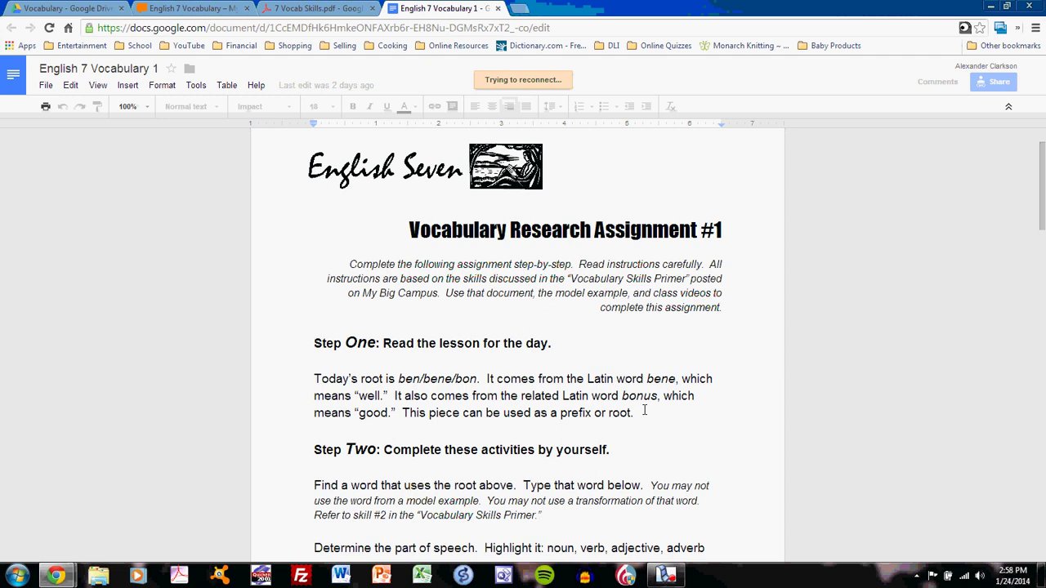
pyautogui.scroll(-3, 644, 411)
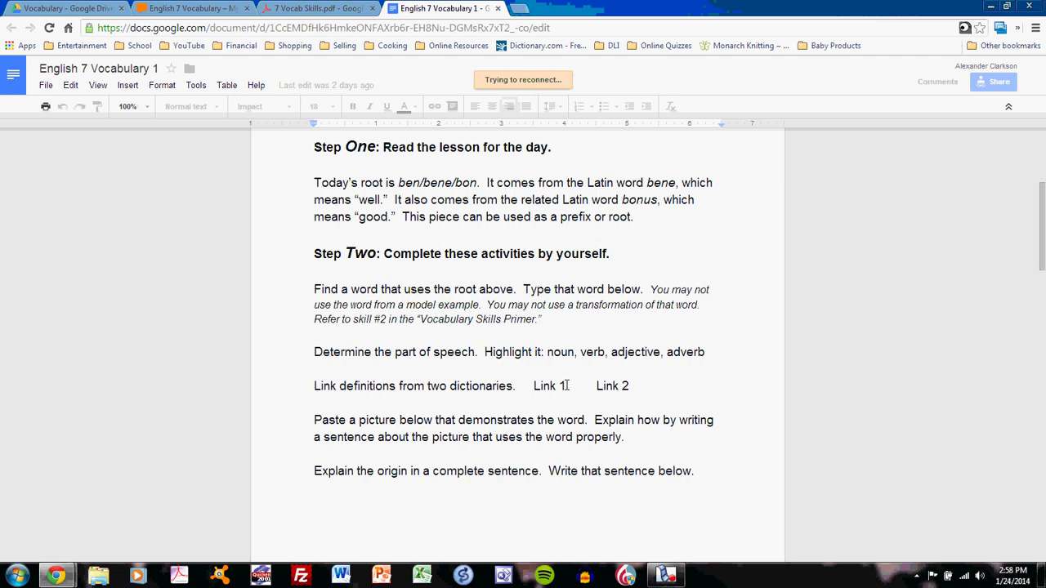
pyautogui.scroll(-3, 566, 386)
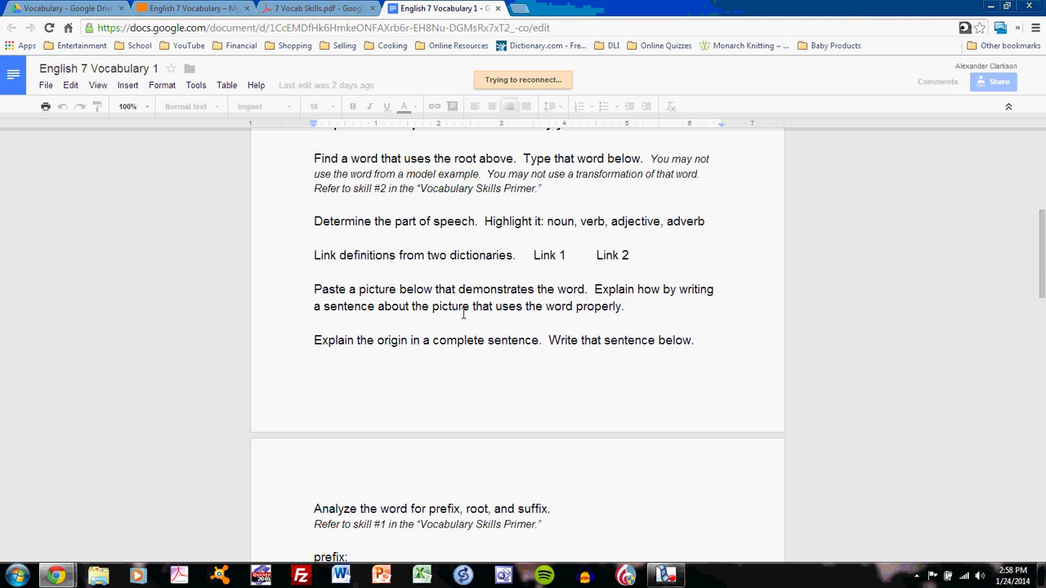
pyautogui.scroll(-1, 463, 314)
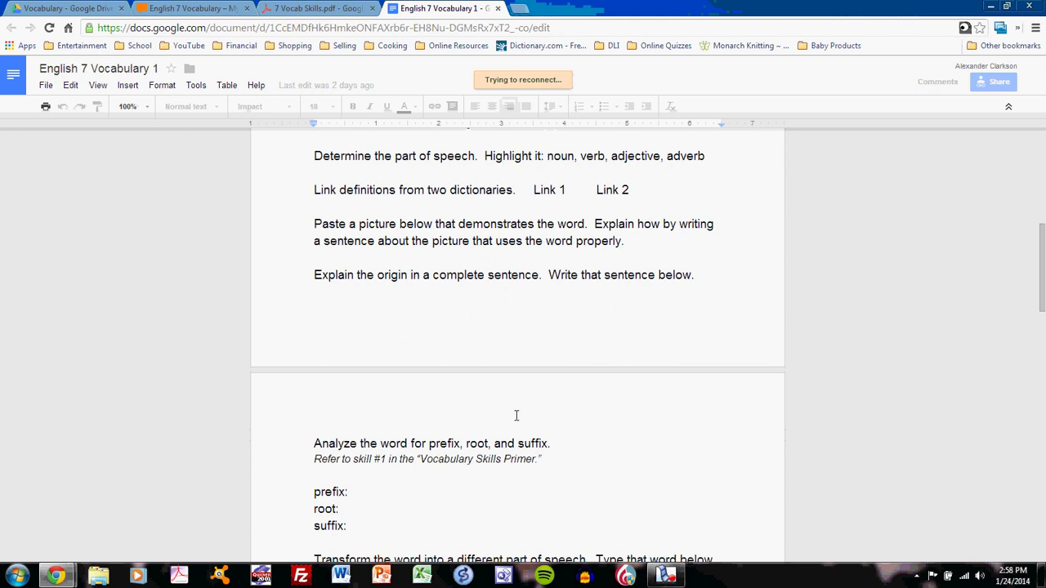
pyautogui.scroll(-1, 449, 431)
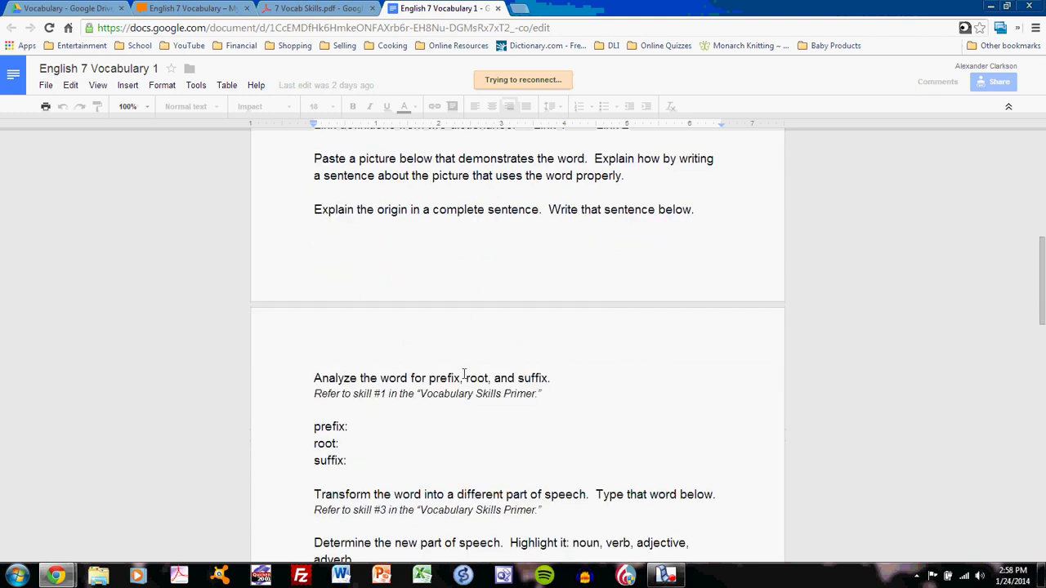
pyautogui.scroll(-2, 490, 384)
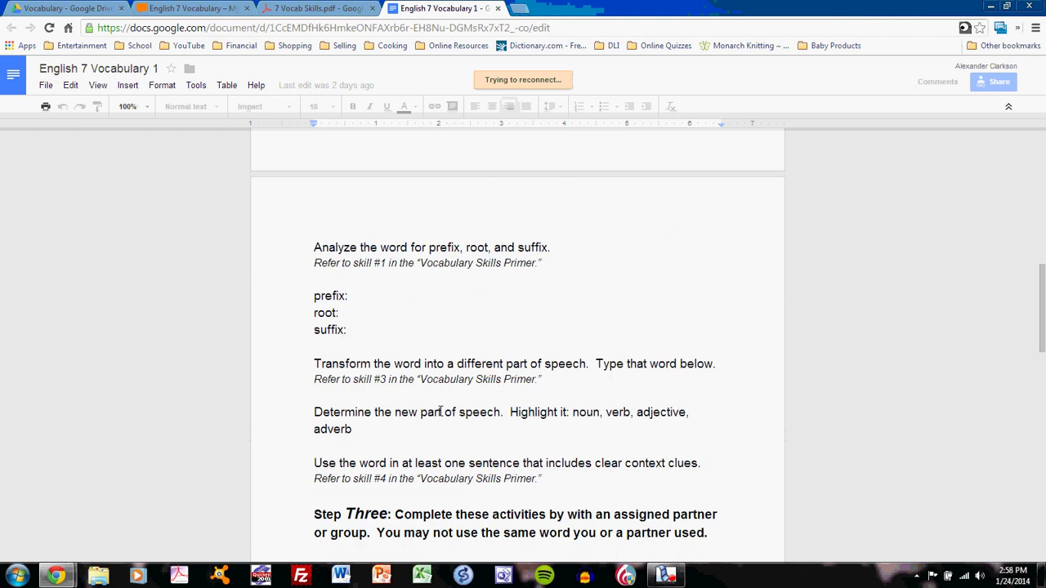
pyautogui.click(539, 384)
pyautogui.scroll(-1, 429, 438)
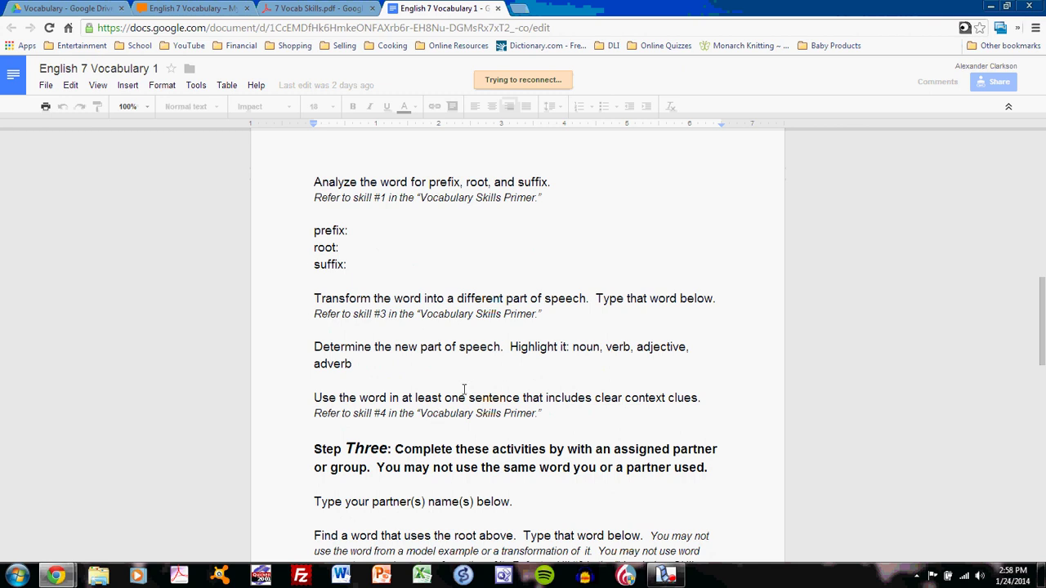
# Step: Highlight the "Refer to skill #2" note in Step Two and review the remaining instructions through Step Four
pyautogui.scroll(5, 465, 390)
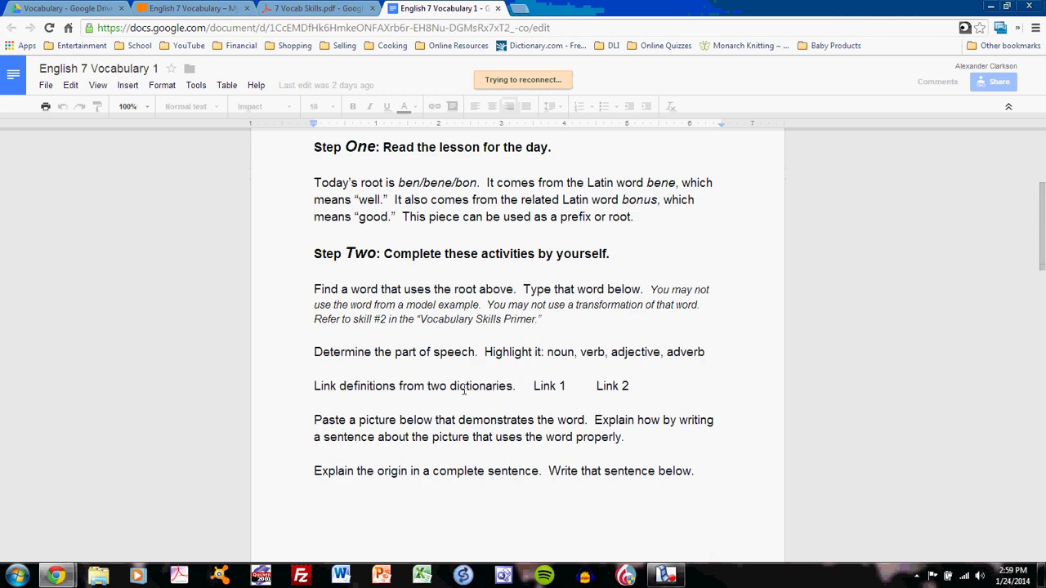
pyautogui.moveTo(308, 320); pyautogui.dragTo(547, 320)
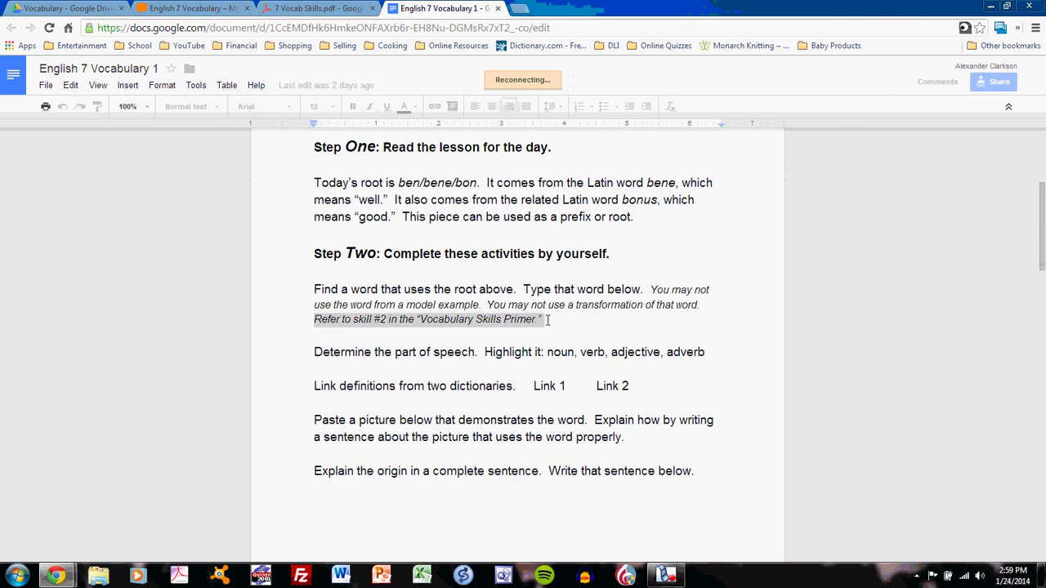
pyautogui.scroll(-7, 545, 321)
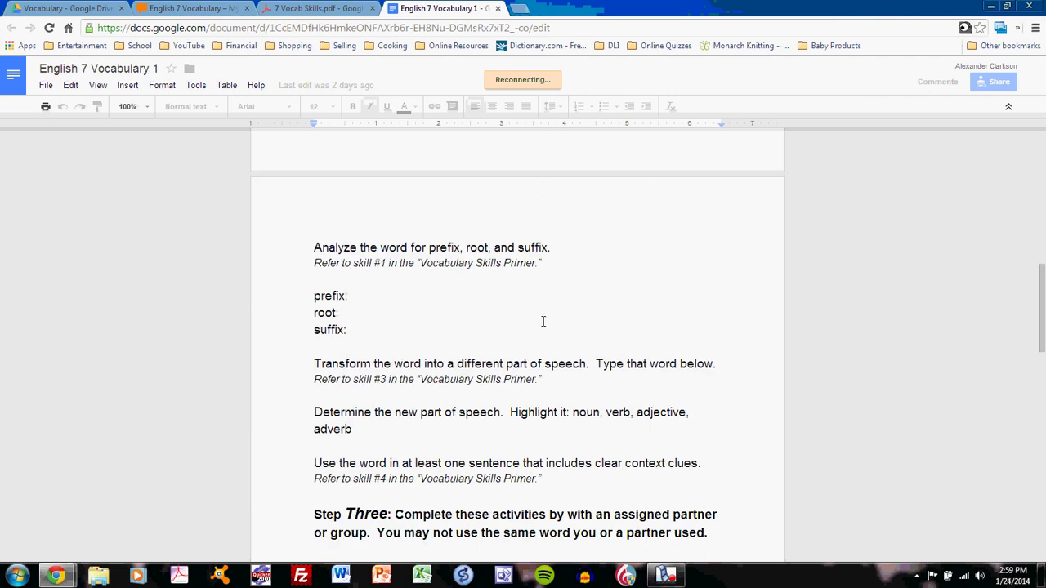
pyautogui.scroll(3, 543, 320)
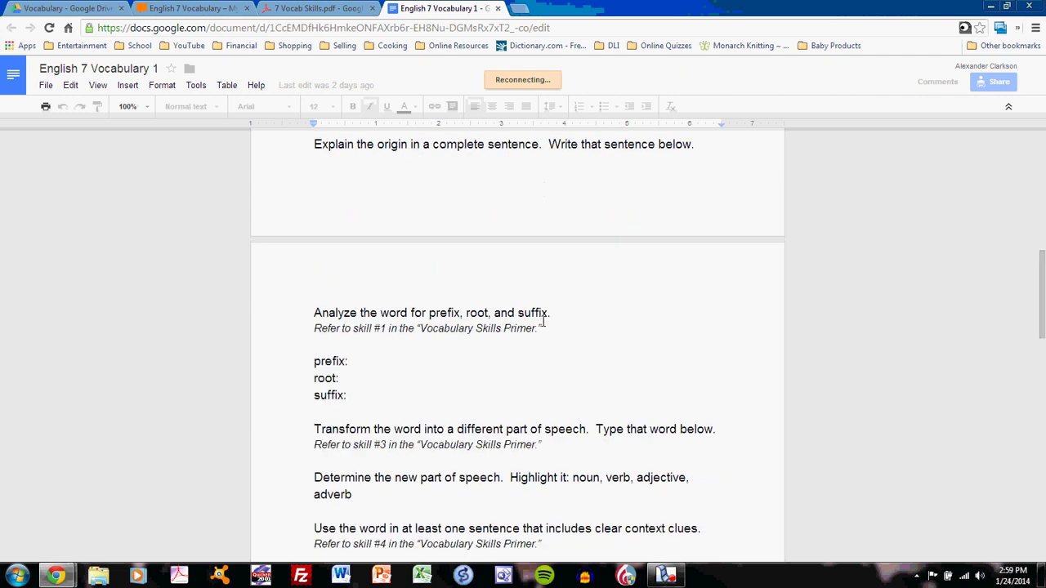
pyautogui.scroll(-3, 543, 321)
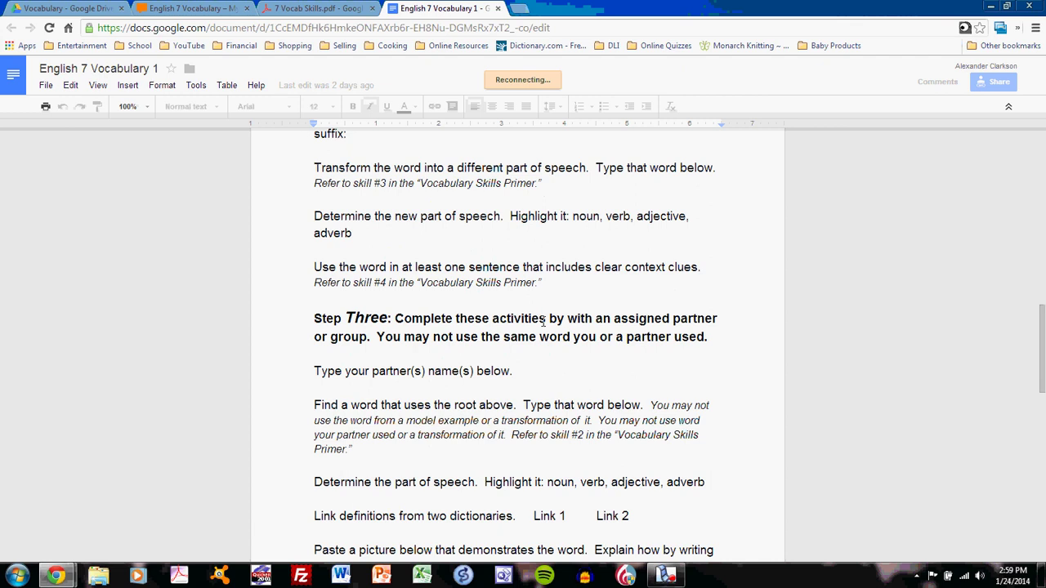
pyautogui.scroll(-5, 542, 321)
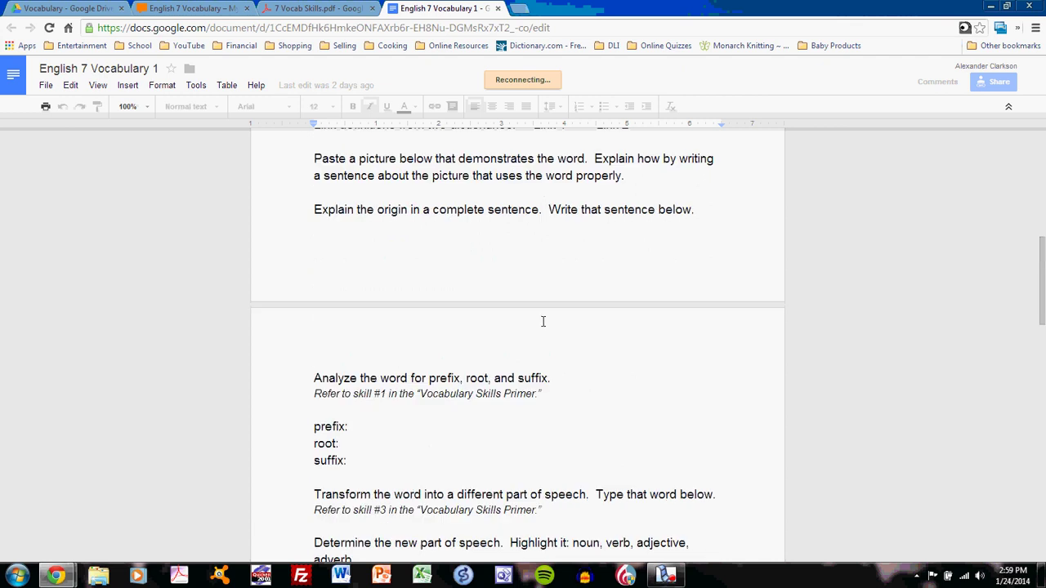
pyautogui.scroll(-5, 542, 321)
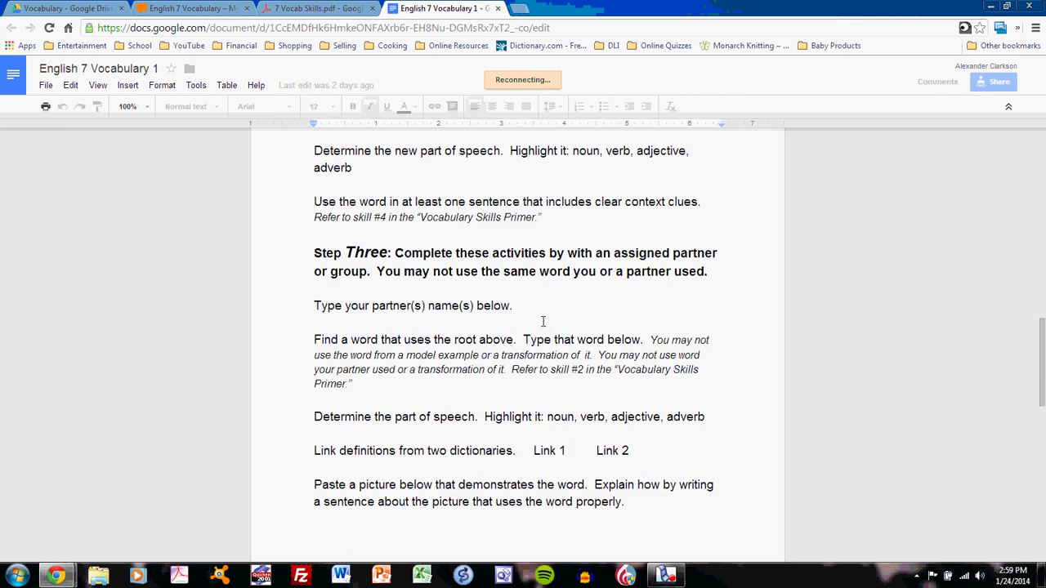
pyautogui.scroll(-8, 543, 321)
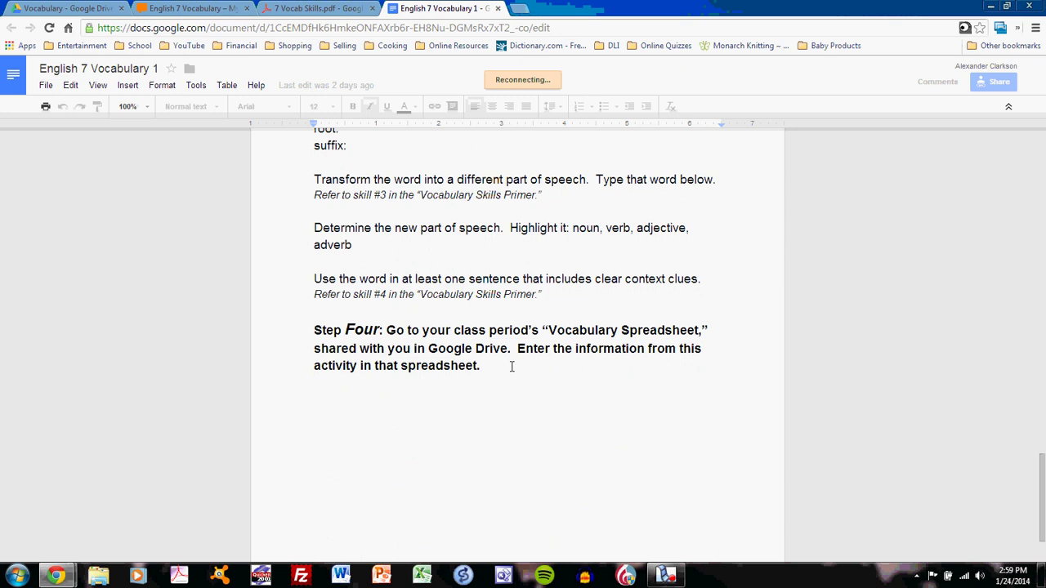
# Step: Return to the English 7 Vocabulary bundle and open the Vocabulary Lesson Model Example in a new tab
pyautogui.click(187, 10)
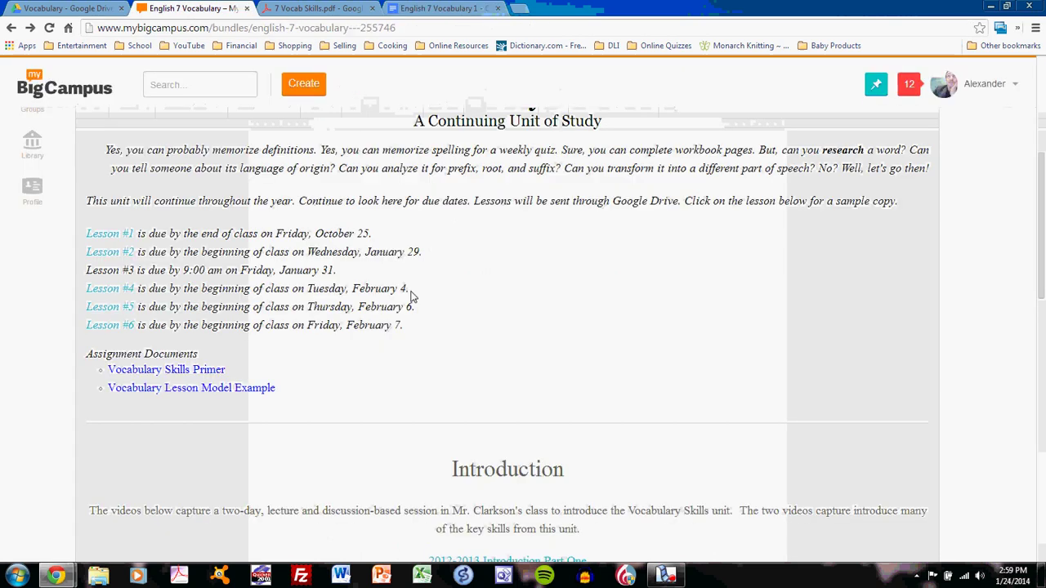
pyautogui.rightClick(247, 391)
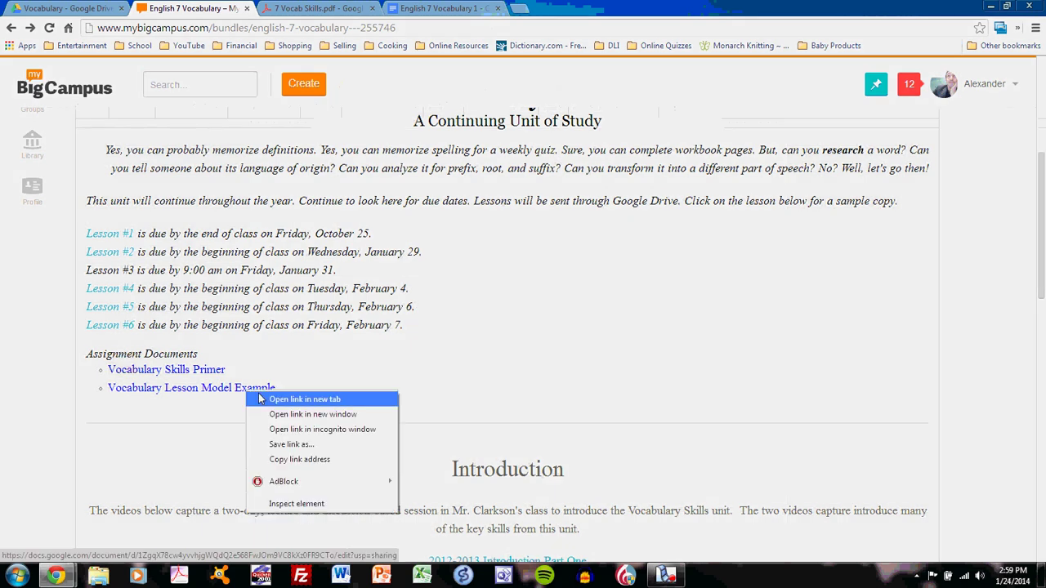
pyautogui.click(262, 398)
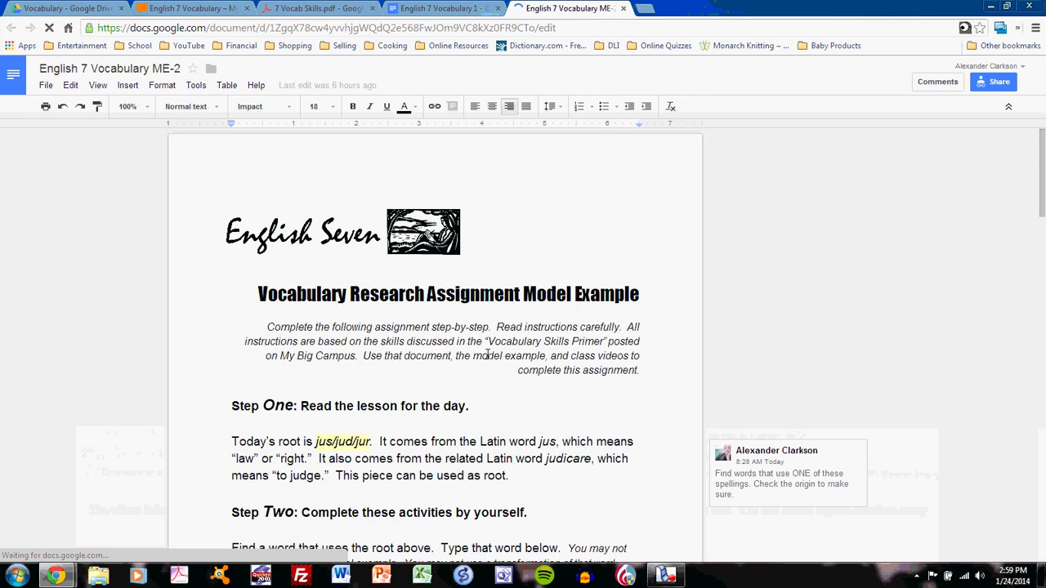
# Step: Review the model example's Step One lesson and the sample word "judicial" entered in Step Two
pyautogui.scroll(-1, 487, 355)
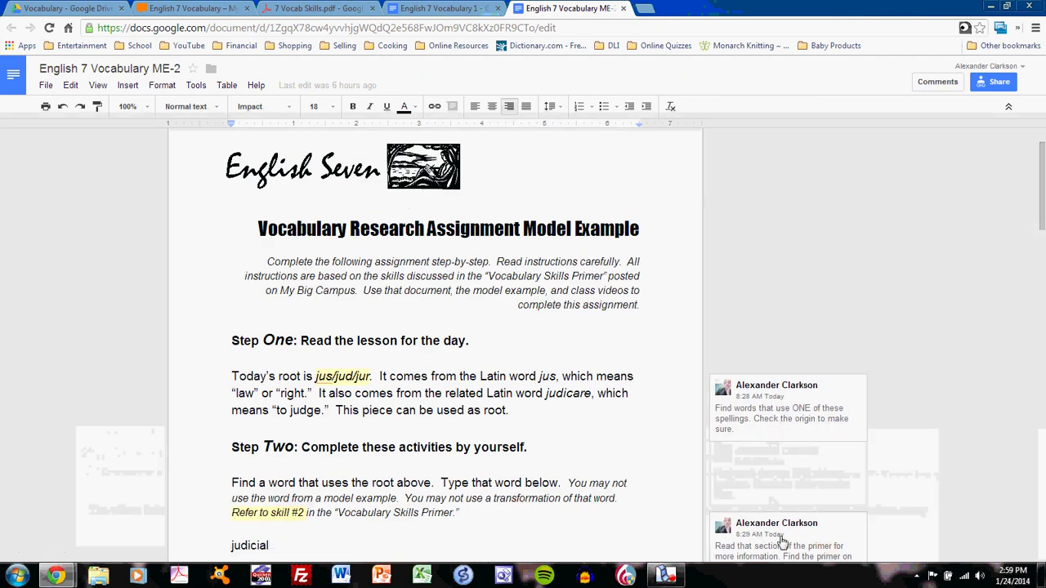
pyautogui.scroll(-3, 545, 368)
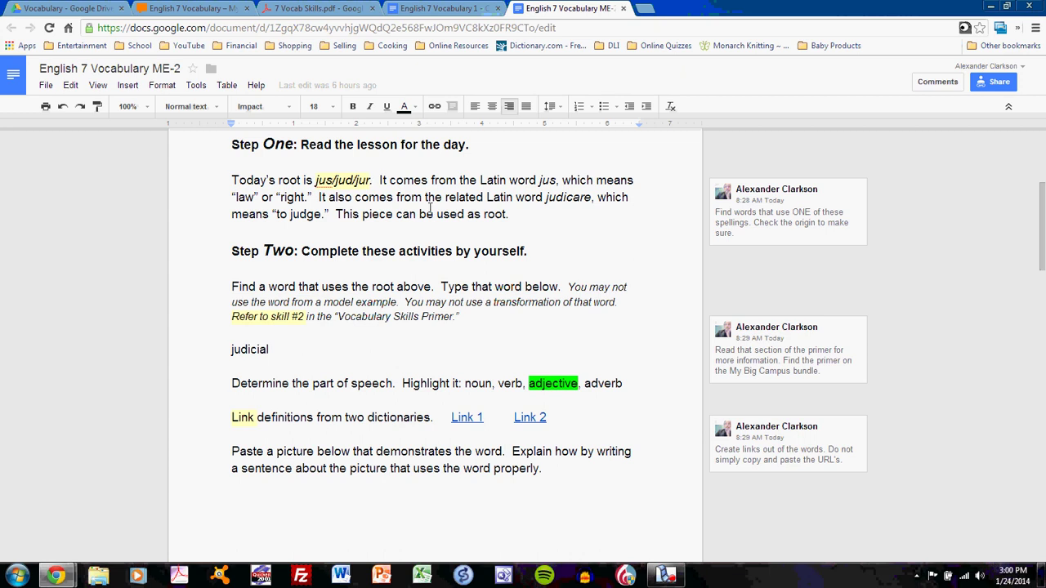
pyautogui.click(247, 351)
pyautogui.click(287, 343)
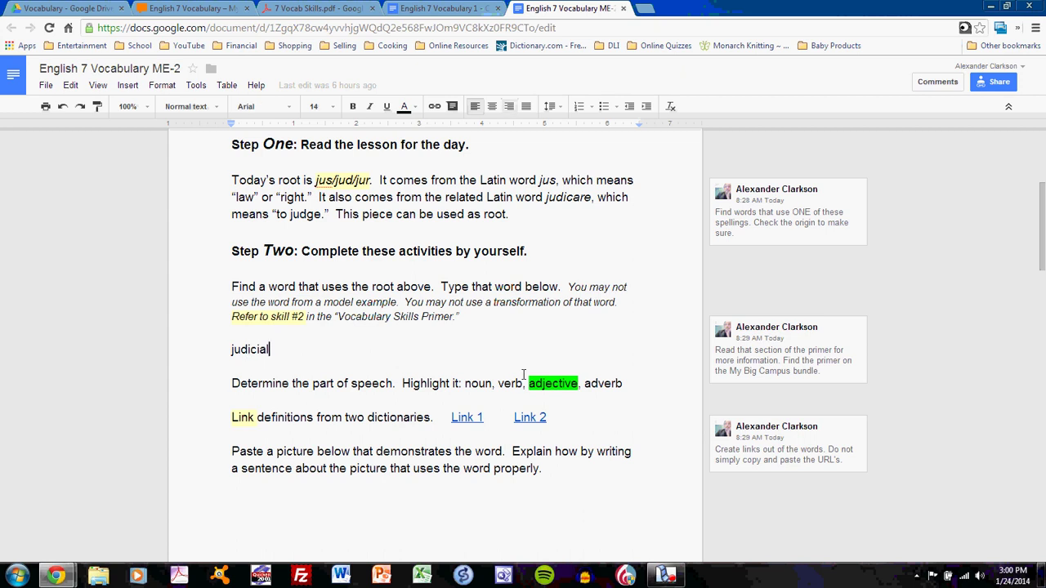
# Step: Open the dictionary definitions of "judicial" linked in Step Two and return to the model example document
pyautogui.rightClick(469, 417)
pyautogui.click(429, 375)
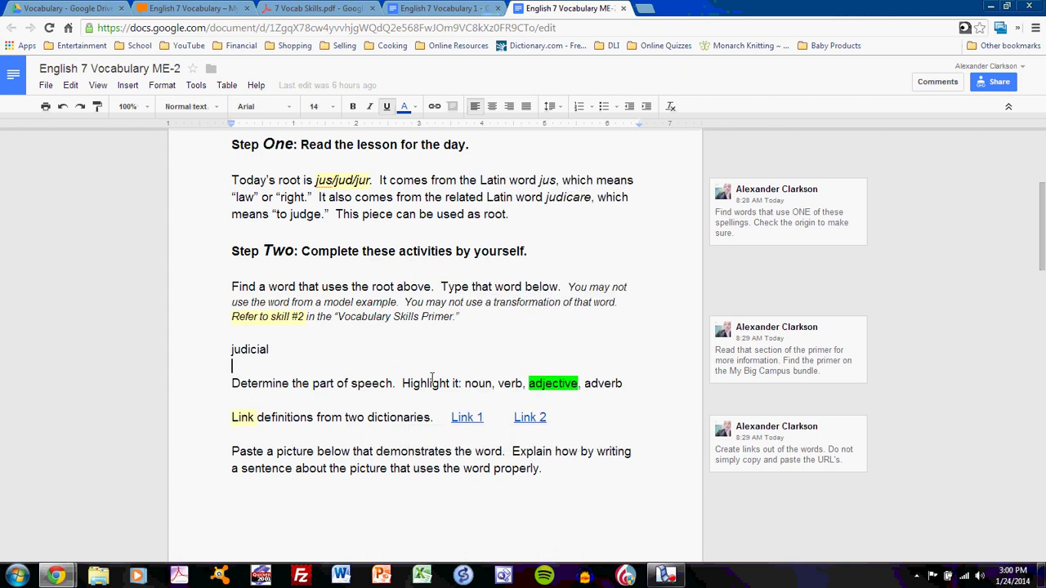
pyautogui.click(470, 418)
pyautogui.click(487, 439)
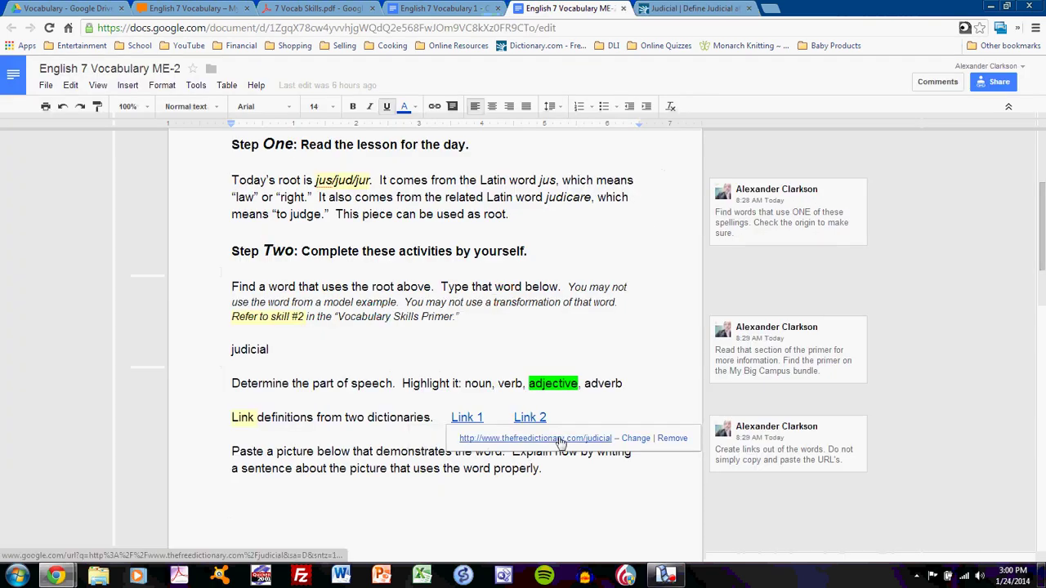
pyautogui.click(561, 436)
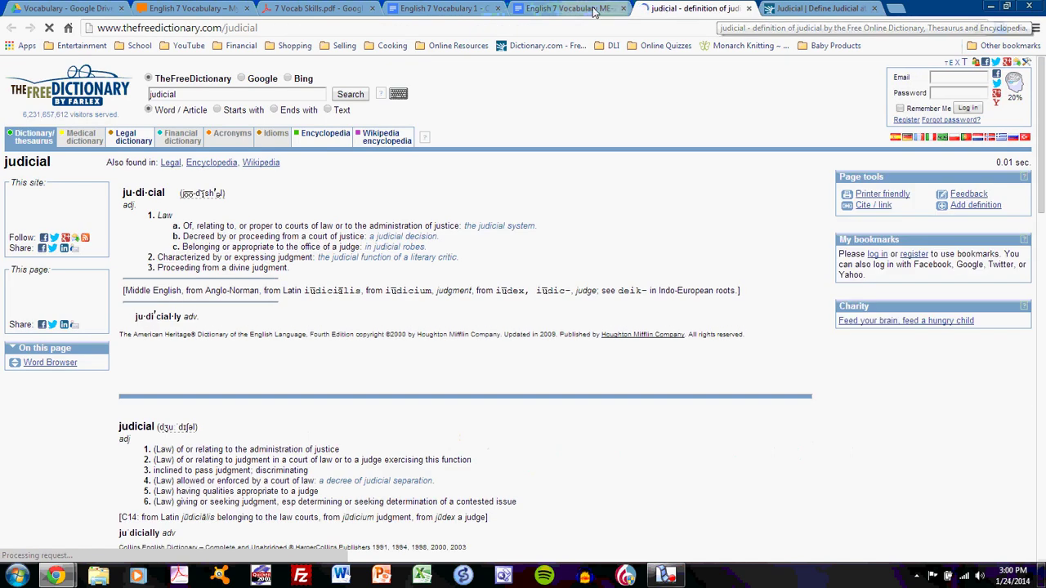
pyautogui.click(594, 10)
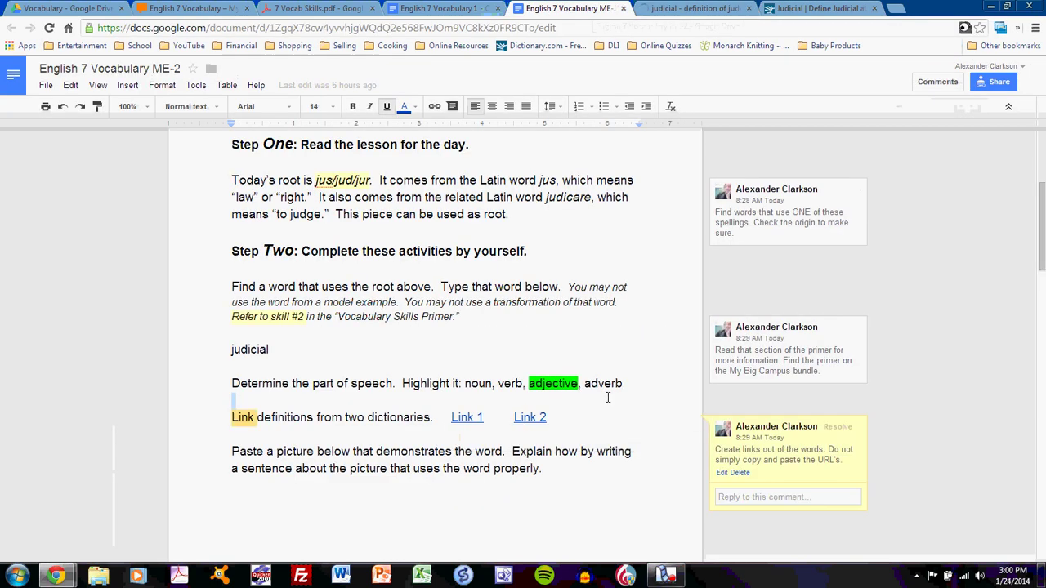
# Step: Examine the Link 2 text and the courthouse picture with its italicized "Judicial" caption sentence
pyautogui.scroll(-2, 608, 398)
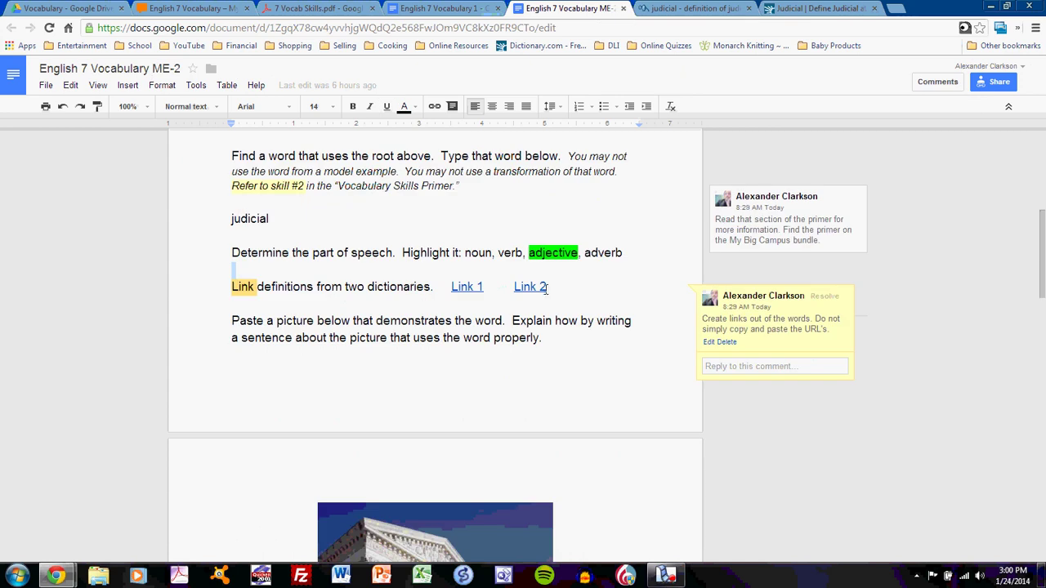
pyautogui.moveTo(514, 287); pyautogui.dragTo(548, 287)
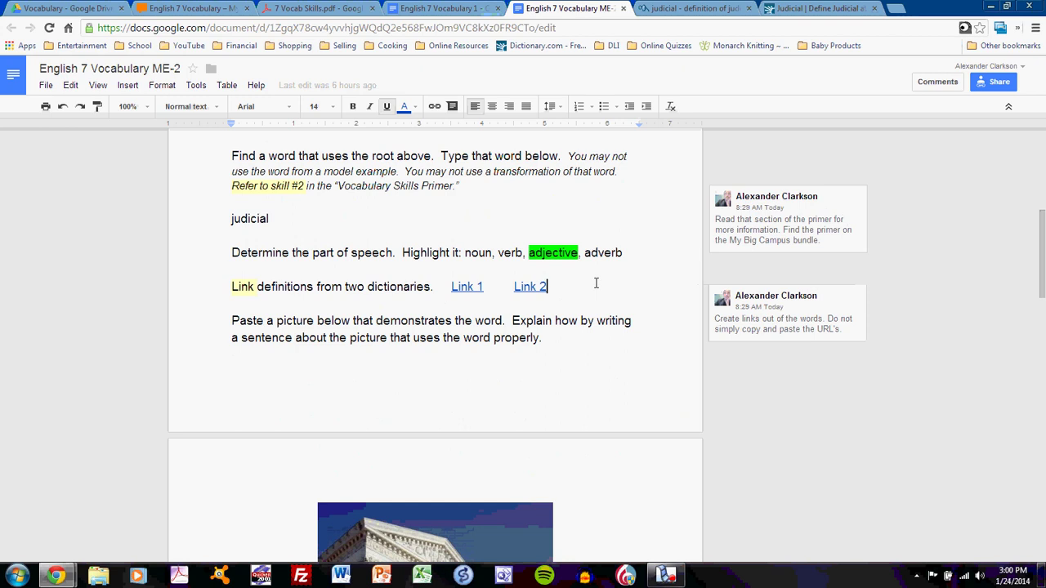
pyautogui.scroll(-3, 596, 282)
pyautogui.scroll(-2, 596, 283)
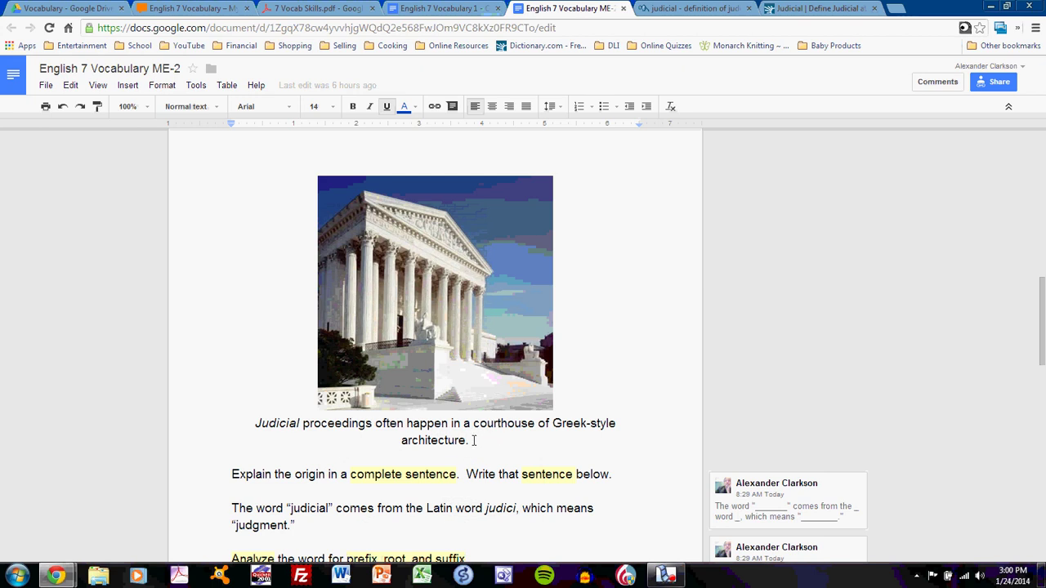
pyautogui.moveTo(474, 440); pyautogui.dragTo(250, 425)
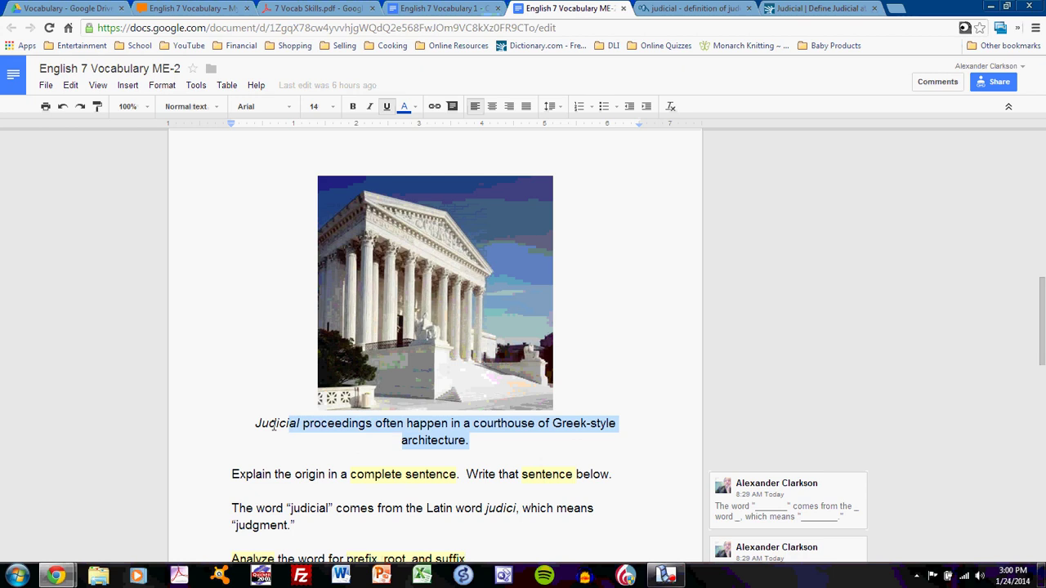
pyautogui.click(281, 422)
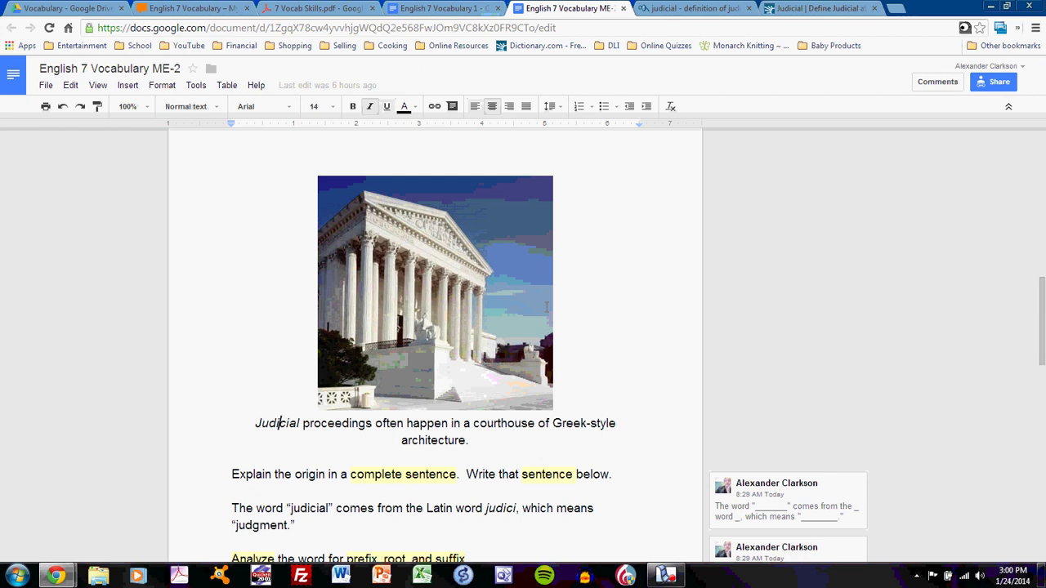
# Step: Examine the comment on "complete sentence" and the word origin sentence, continuing to the prefix, root and suffix analysis
pyautogui.scroll(-3, 466, 311)
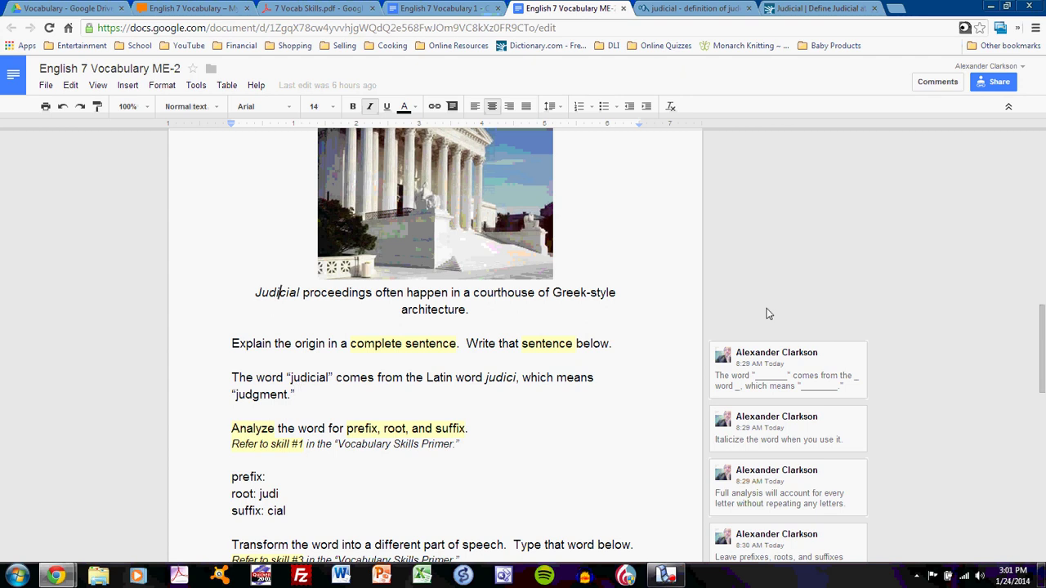
pyautogui.click(790, 367)
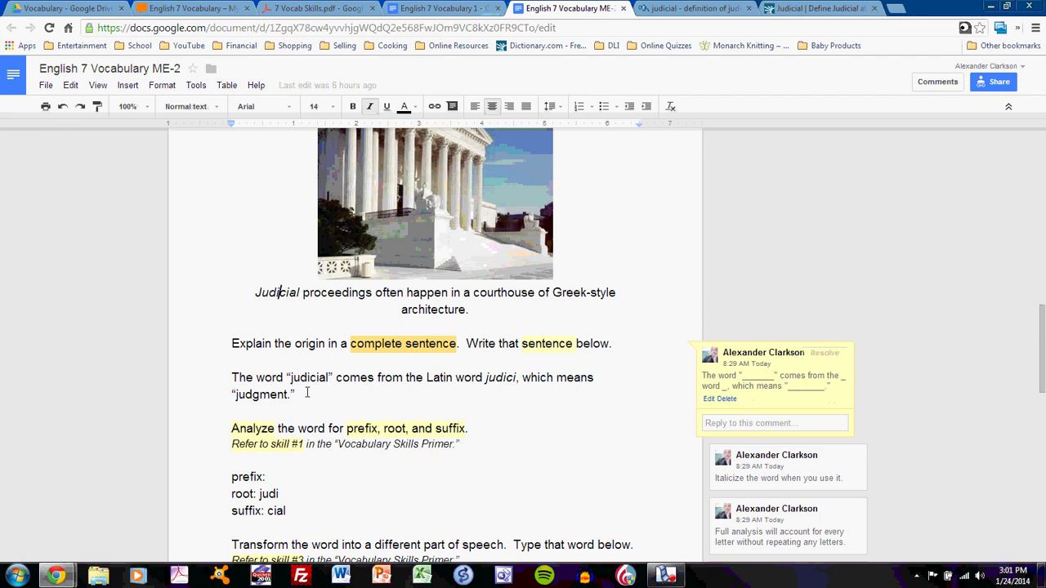
pyautogui.click(489, 393)
pyautogui.scroll(-1, 489, 394)
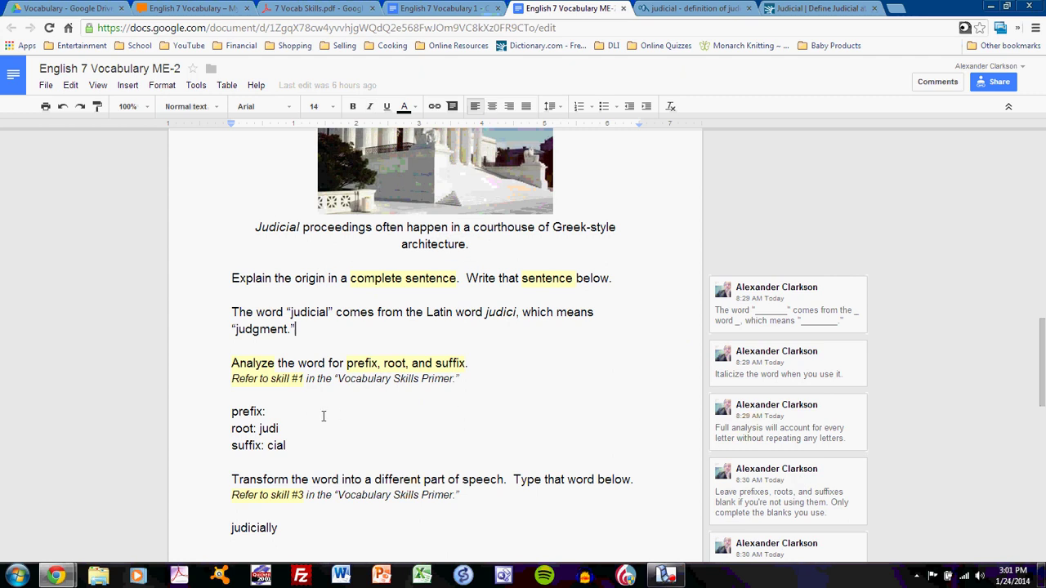
# Step: Examine the root, suffix and blank prefix lines for "judicial" and open the comment on full word analysis
pyautogui.click(280, 428)
pyautogui.click(292, 446)
pyautogui.click(279, 414)
pyautogui.scroll(-3, 278, 415)
pyautogui.click(765, 301)
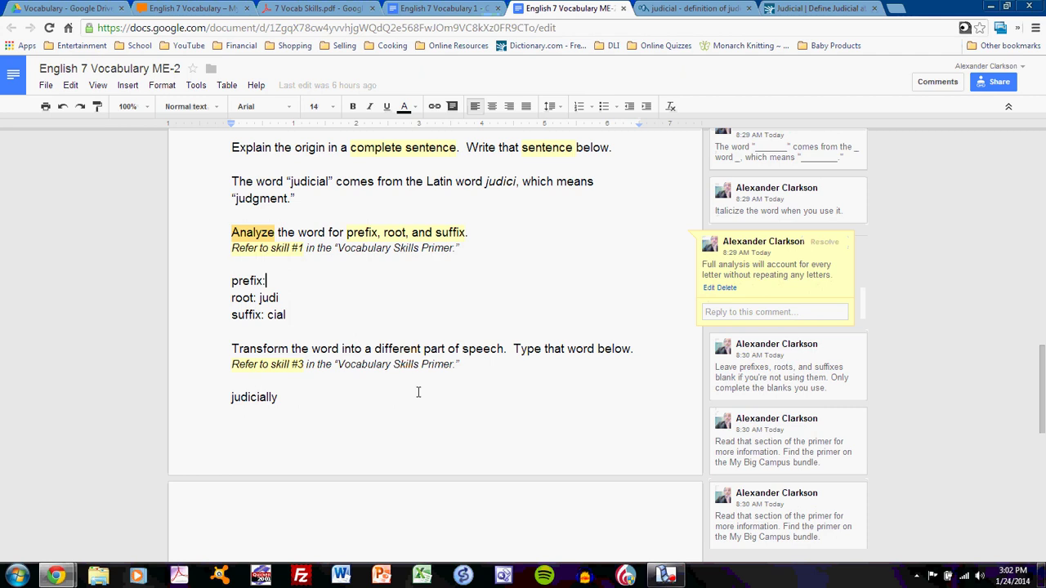
# Step: Review the transformed word "judicially", its highlighted part of speech and the italicized context sentence, and open the comment on skill #4
pyautogui.click(260, 395)
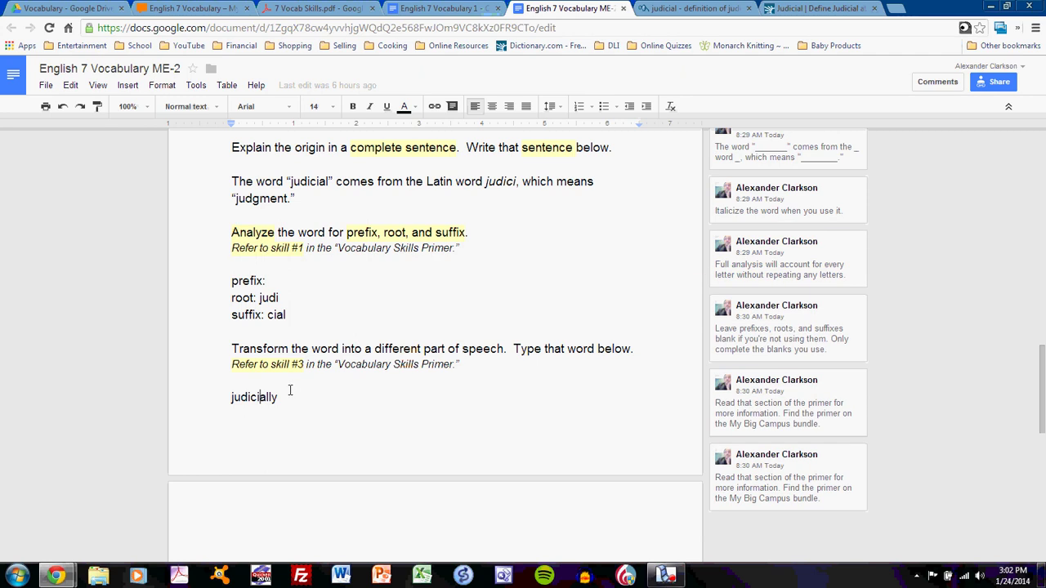
pyautogui.scroll(-2, 289, 390)
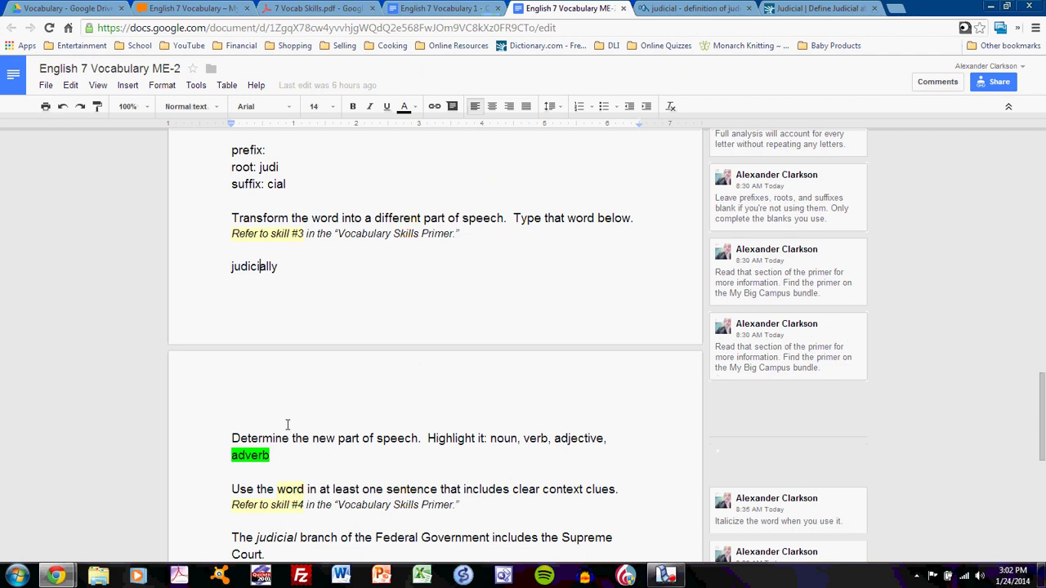
pyautogui.scroll(-1, 288, 426)
pyautogui.scroll(-1, 288, 424)
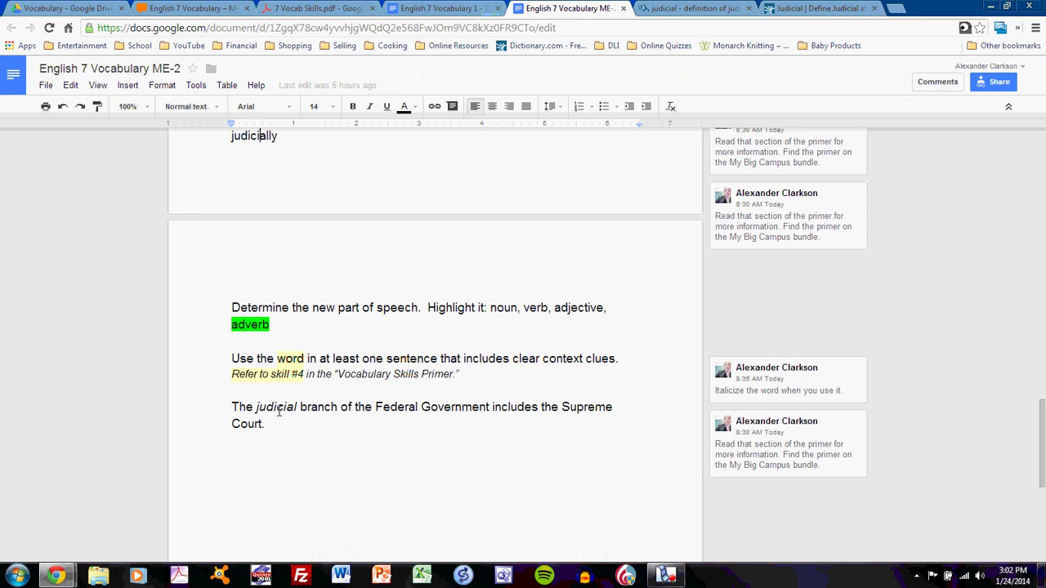
pyautogui.click(277, 409)
pyautogui.click(294, 373)
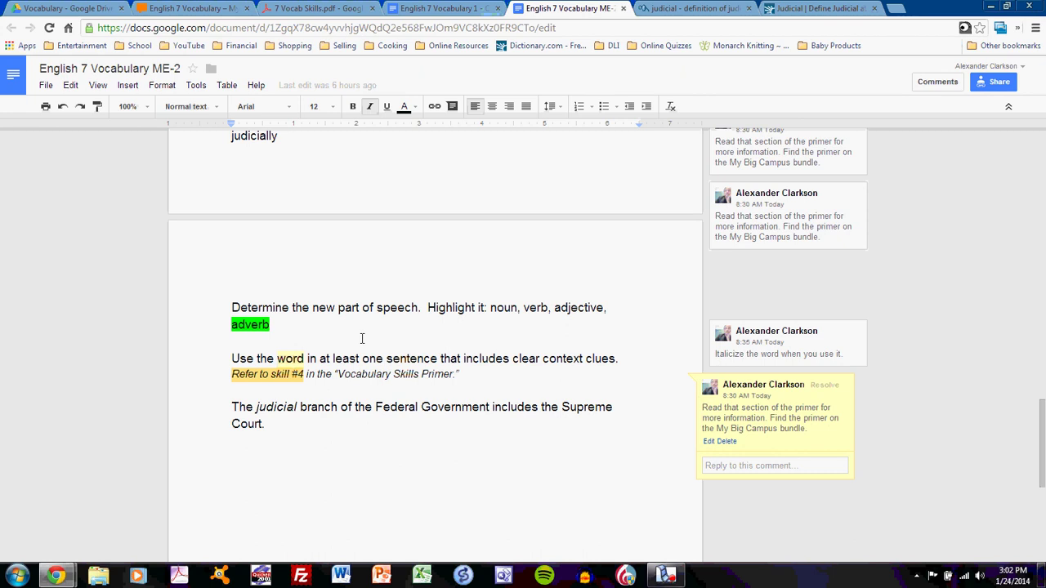
# Step: Look up the "Sentence Writing" skill in 7 Vocab Skills.pdf, and return to the courthouse picture in the model example
pyautogui.click(311, 9)
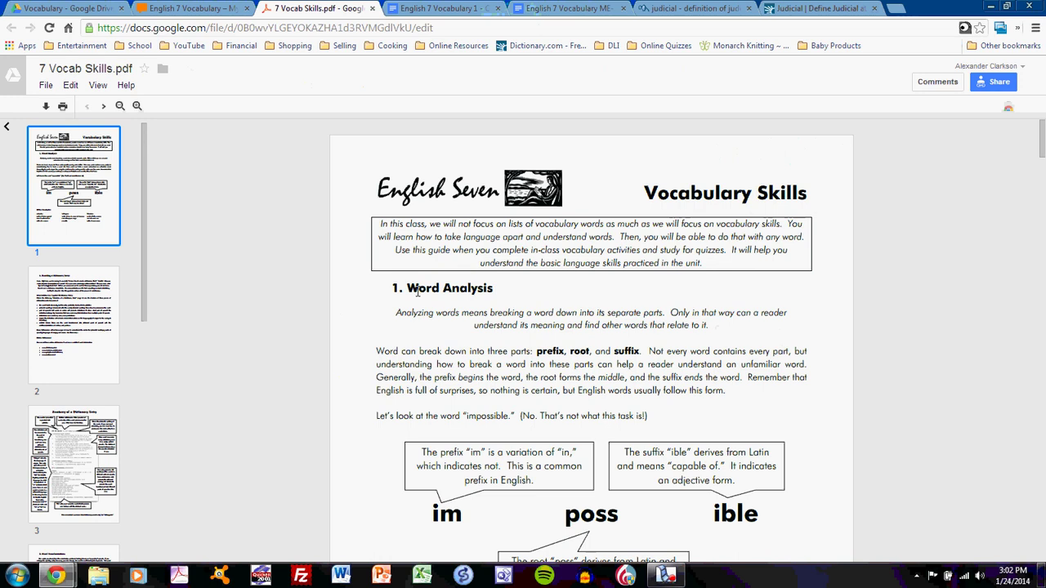
pyautogui.scroll(-9, 470, 327)
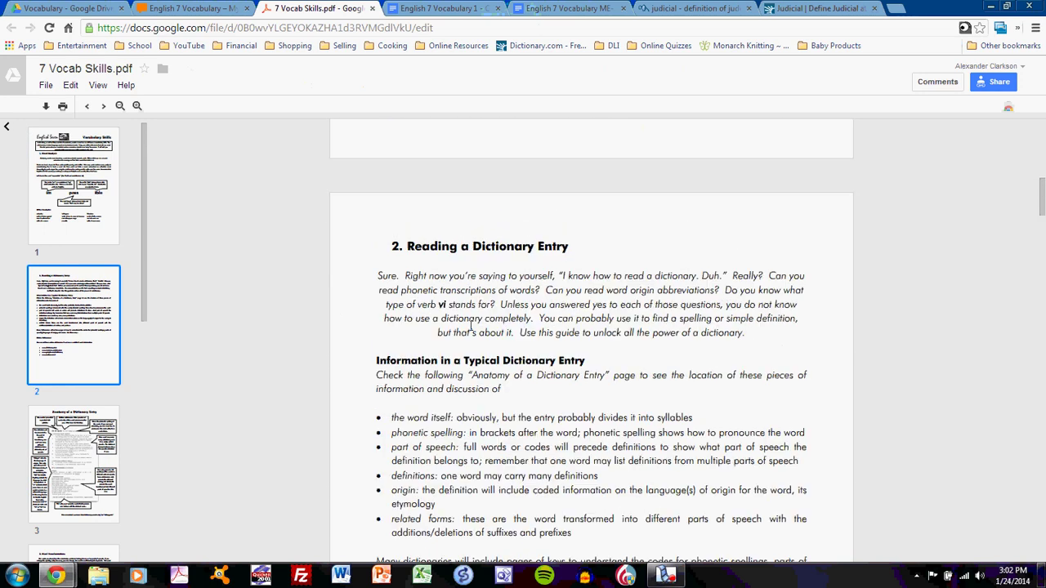
pyautogui.scroll(-10, 470, 326)
pyautogui.scroll(-15, 471, 326)
pyautogui.scroll(-3, 471, 326)
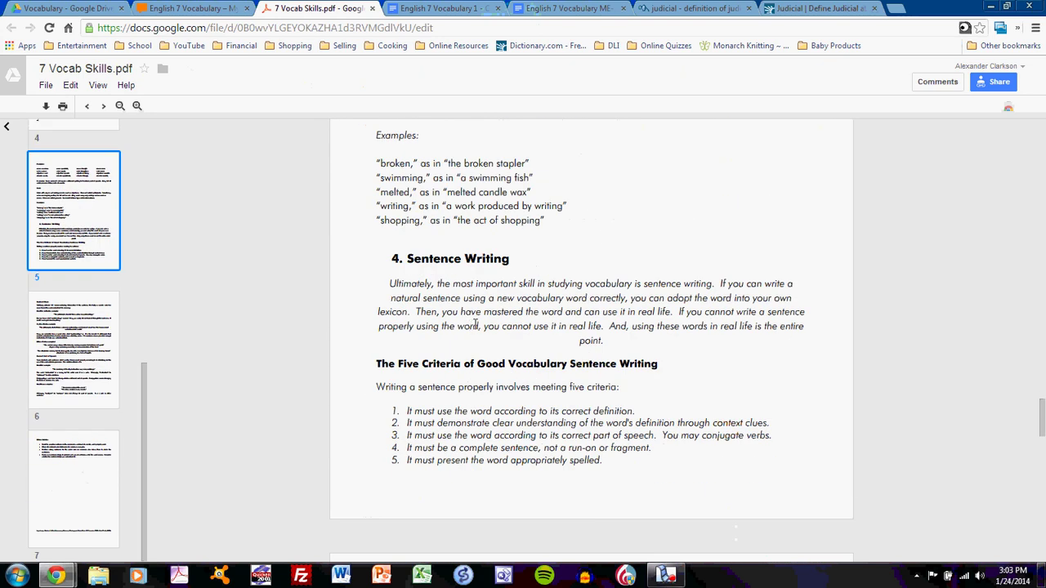
pyautogui.click(567, 10)
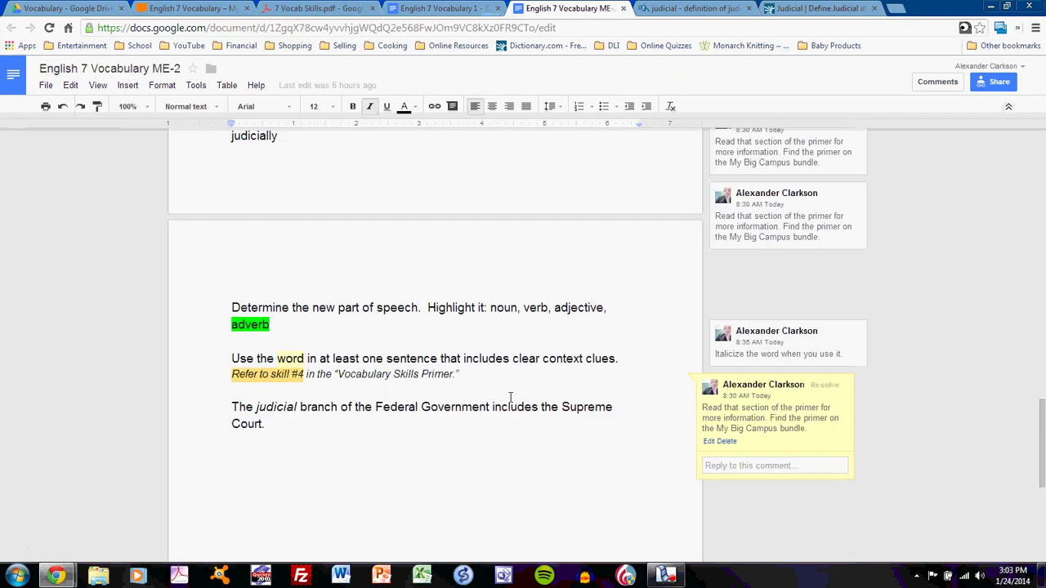
pyautogui.scroll(8, 511, 397)
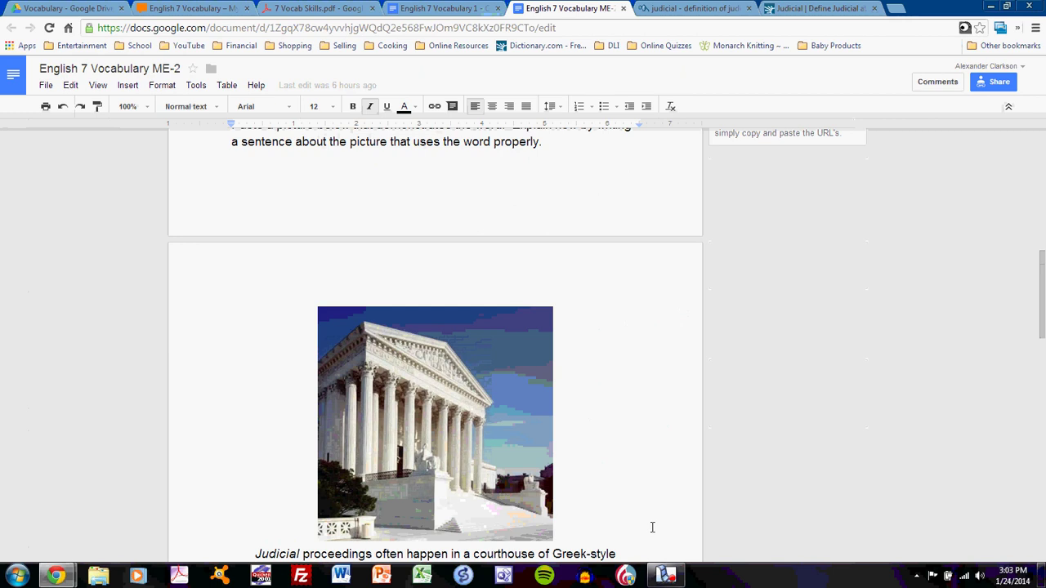
# Step: Open the E7 P7 Vocabulary Spreadsheet and examine the "beneficial" model row, from its root through the transformations and student/group count
pyautogui.click(666, 576)
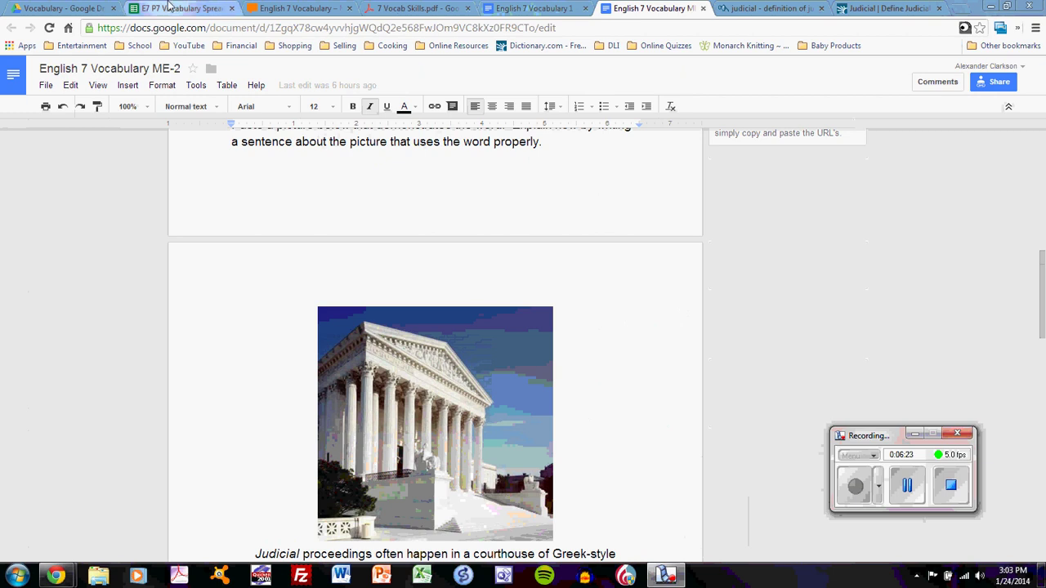
pyautogui.hotkey('ctrl', '2')
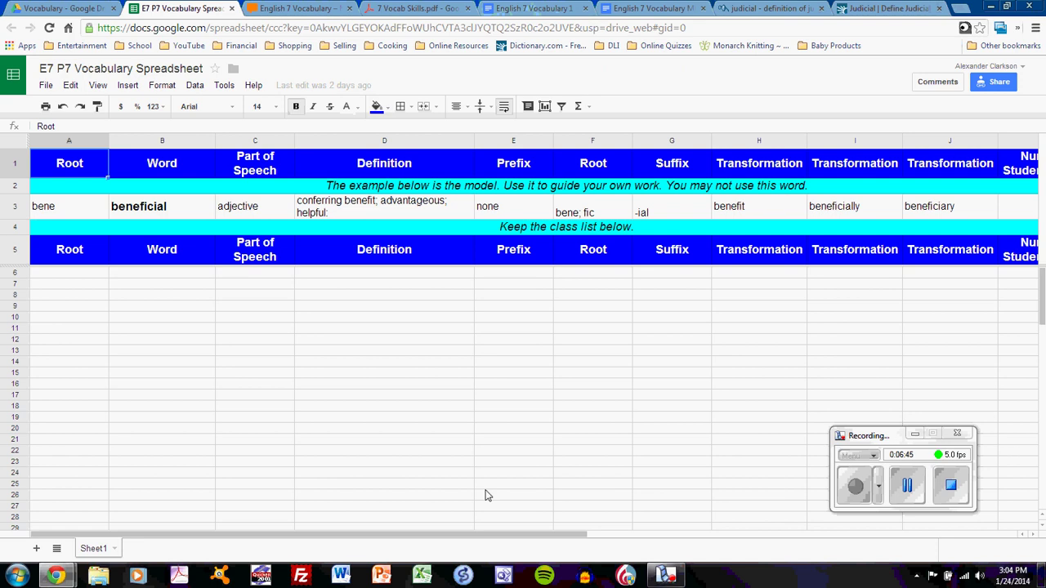
pyautogui.moveTo(498, 535); pyautogui.dragTo(680, 549)
pyautogui.click(800, 208)
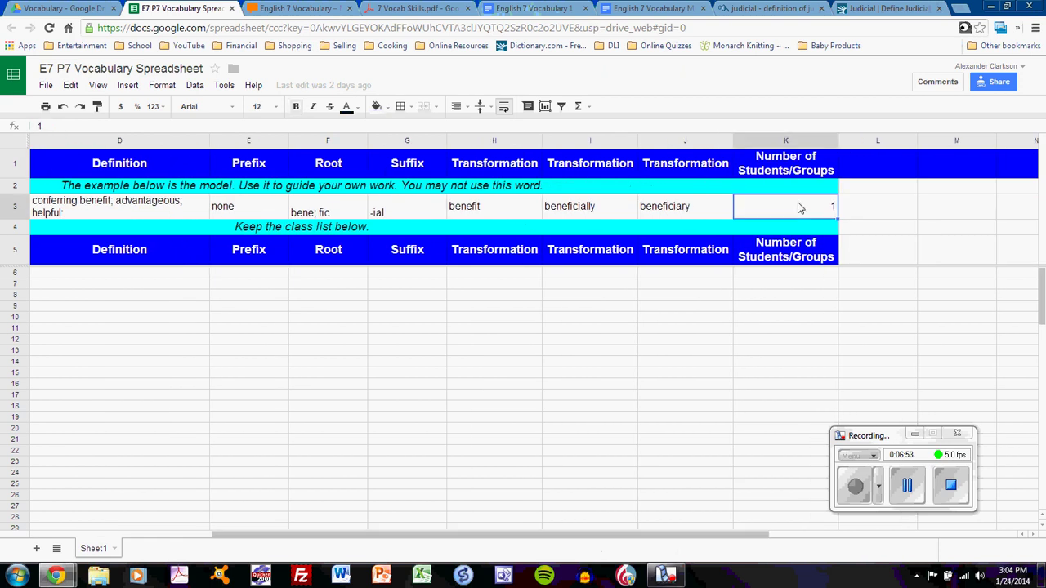
pyautogui.moveTo(726, 539); pyautogui.dragTo(441, 543)
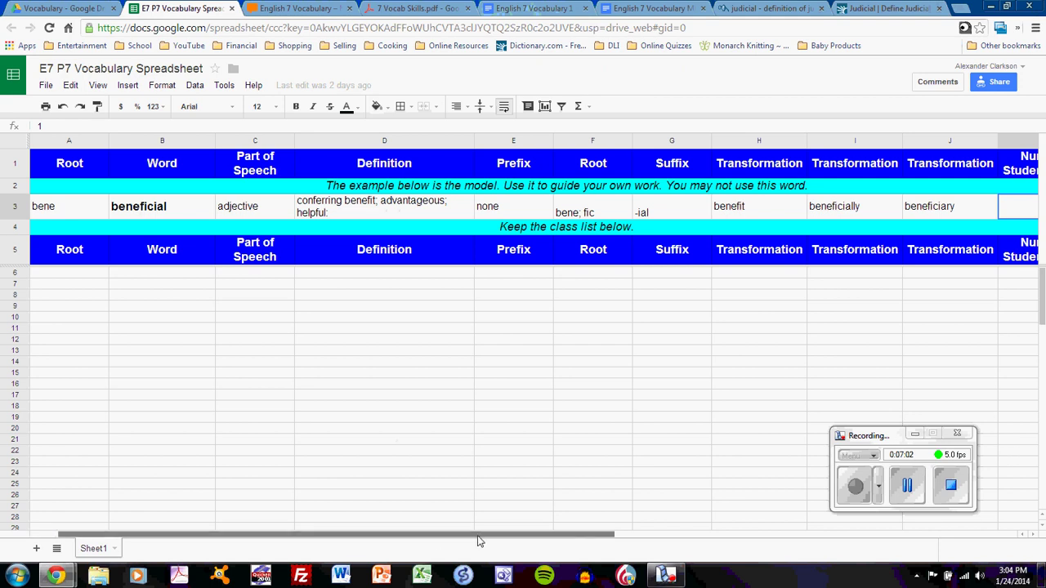
pyautogui.moveTo(482, 540); pyautogui.dragTo(570, 532)
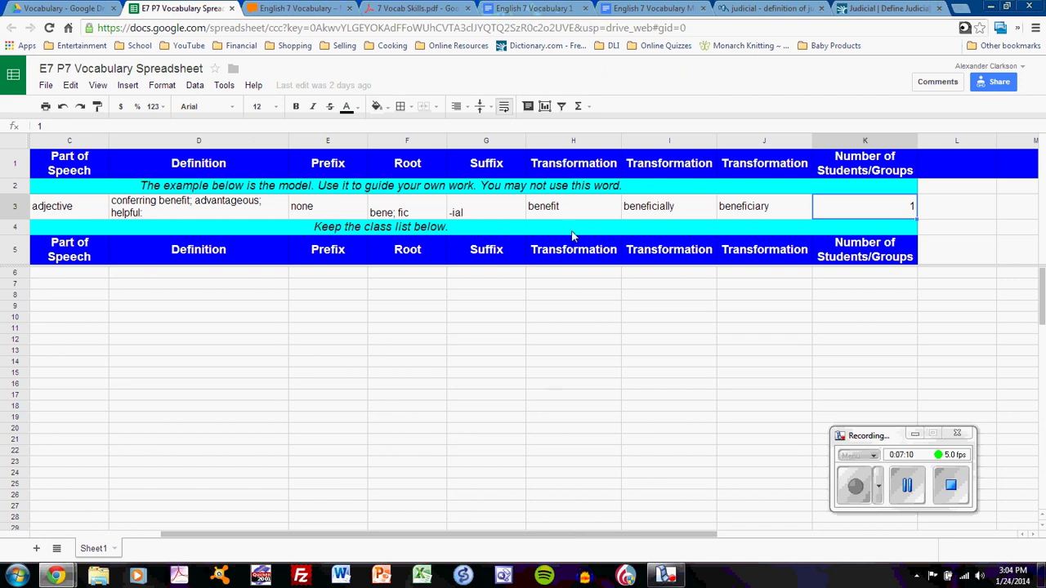
pyautogui.click(569, 206)
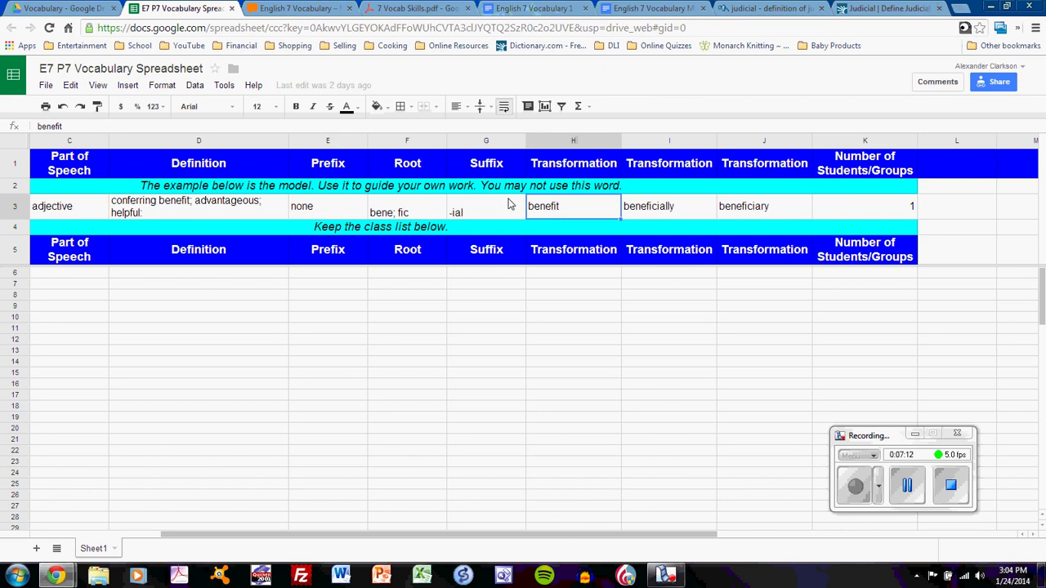
# Step: Set the Number of Students/Groups for the "beneficial" model row to 2
pyautogui.click(894, 207)
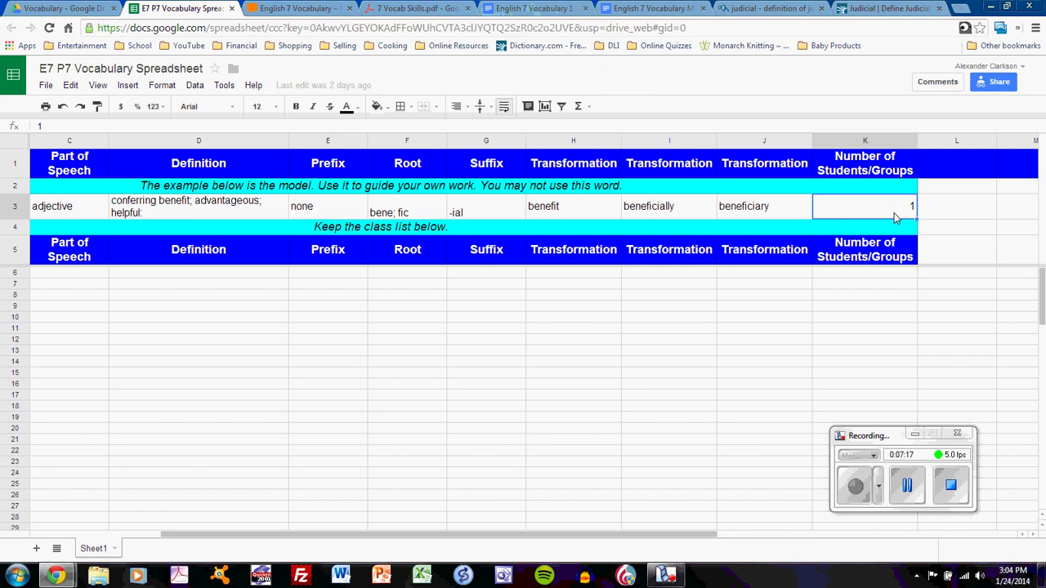
pyautogui.doubleClick(894, 216)
pyautogui.press('Return')
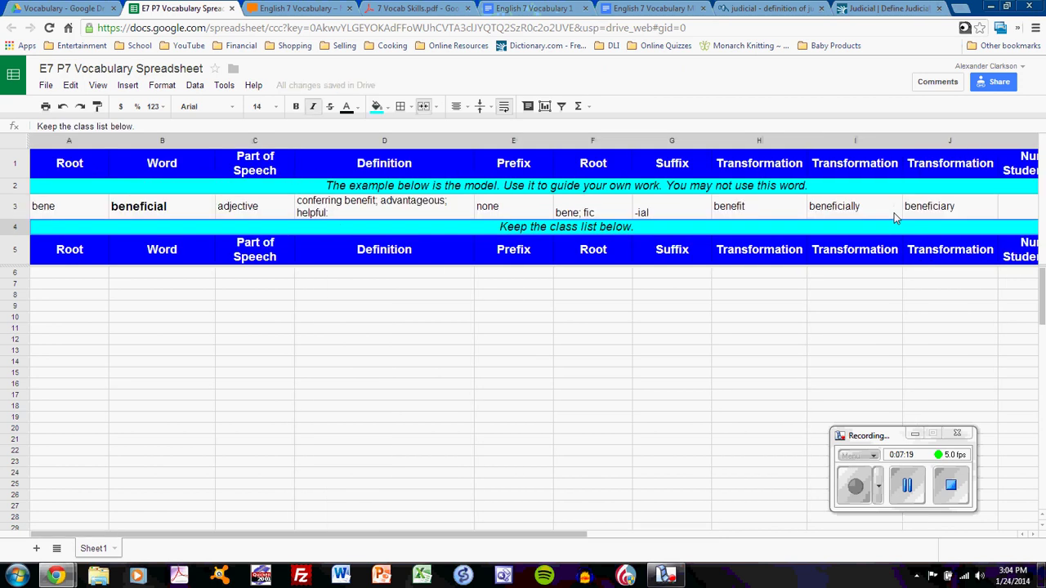
# Step: Set the Number of Students/Groups for the "beneficial" model row back to 1
pyautogui.moveTo(556, 542); pyautogui.dragTo(693, 545)
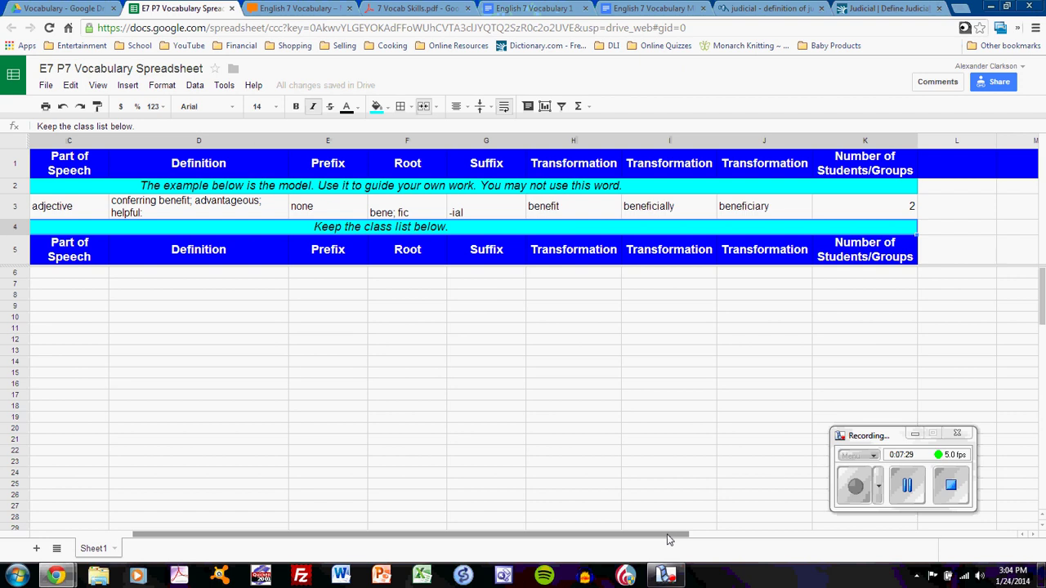
pyautogui.click(877, 215)
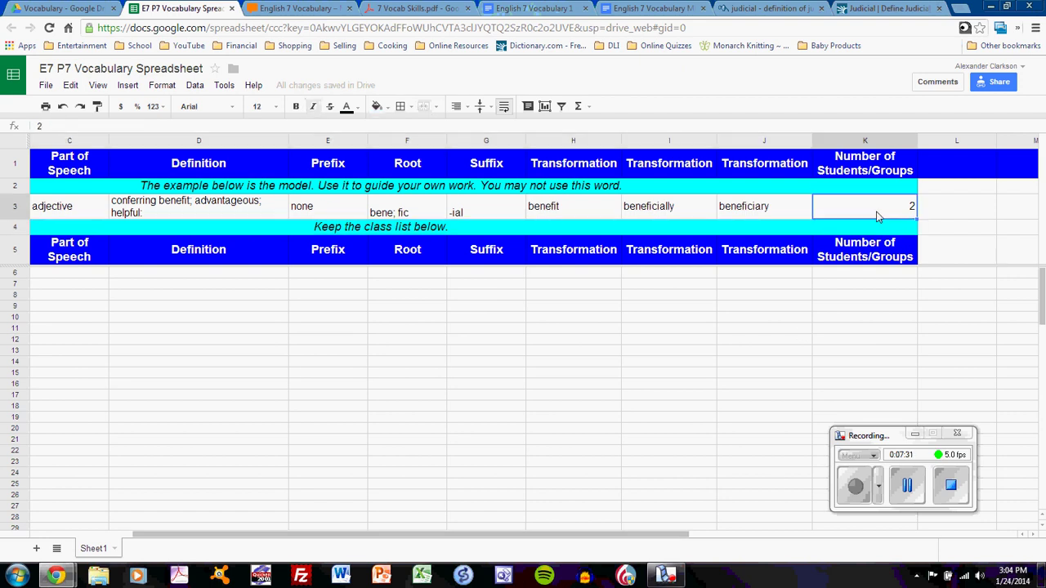
pyautogui.write('1')
pyautogui.press('Return')
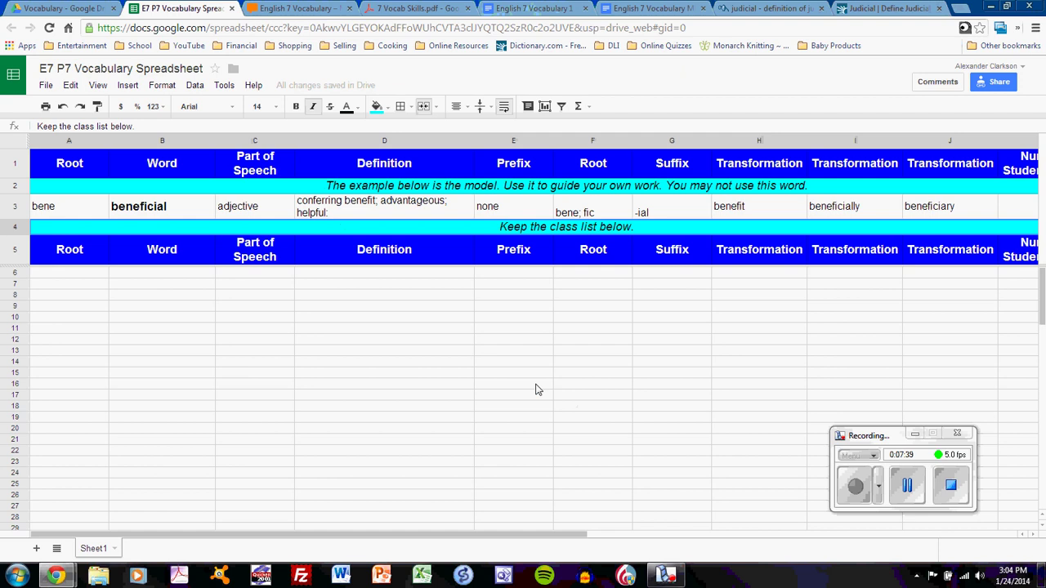
# Step: Return to the English 7 Vocabulary ME-2 document and view its title and opening instructions
pyautogui.click(654, 8)
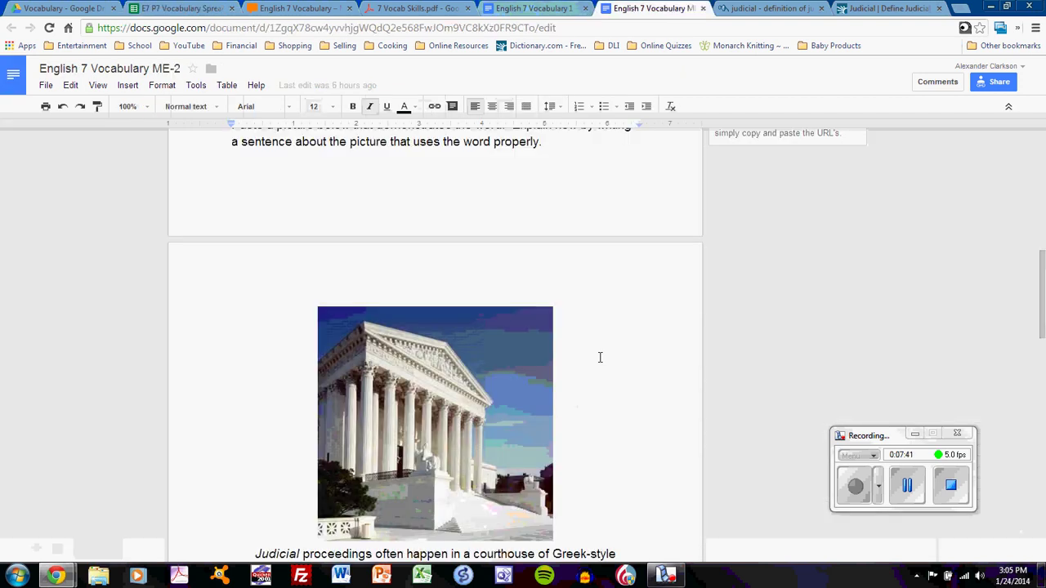
pyautogui.scroll(10, 600, 357)
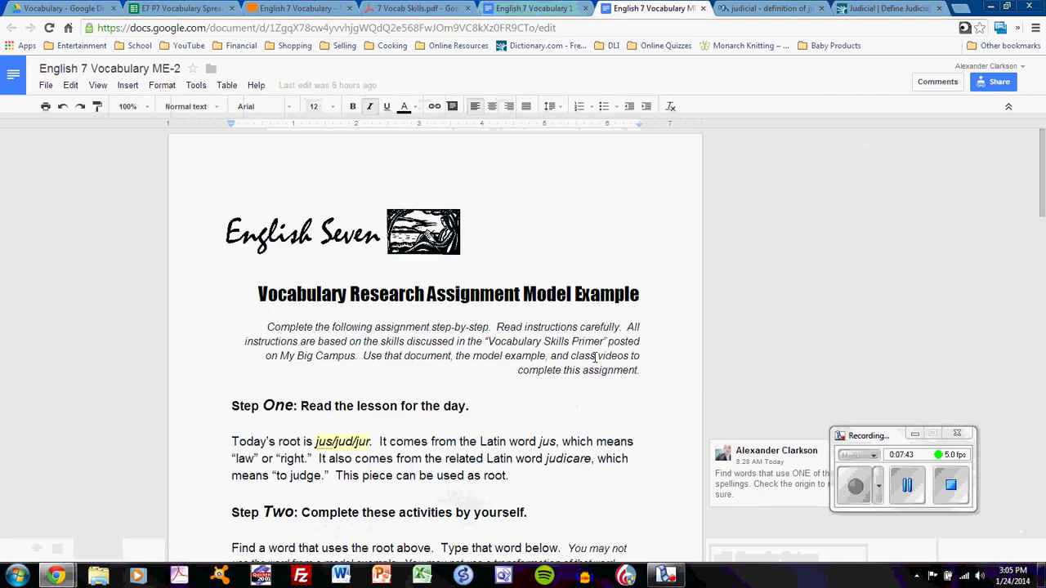